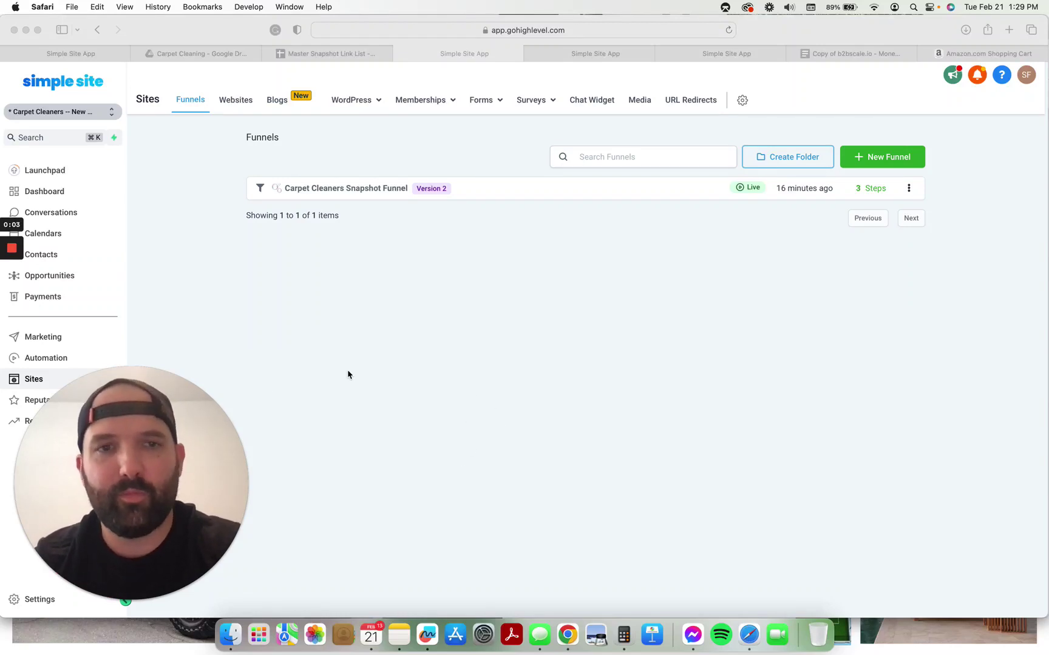
Browse the Snapshot Automations workflows and funnels, then show the nine Carpet Cleaners custom values
left_click_drag(213, 492, 807, 539)
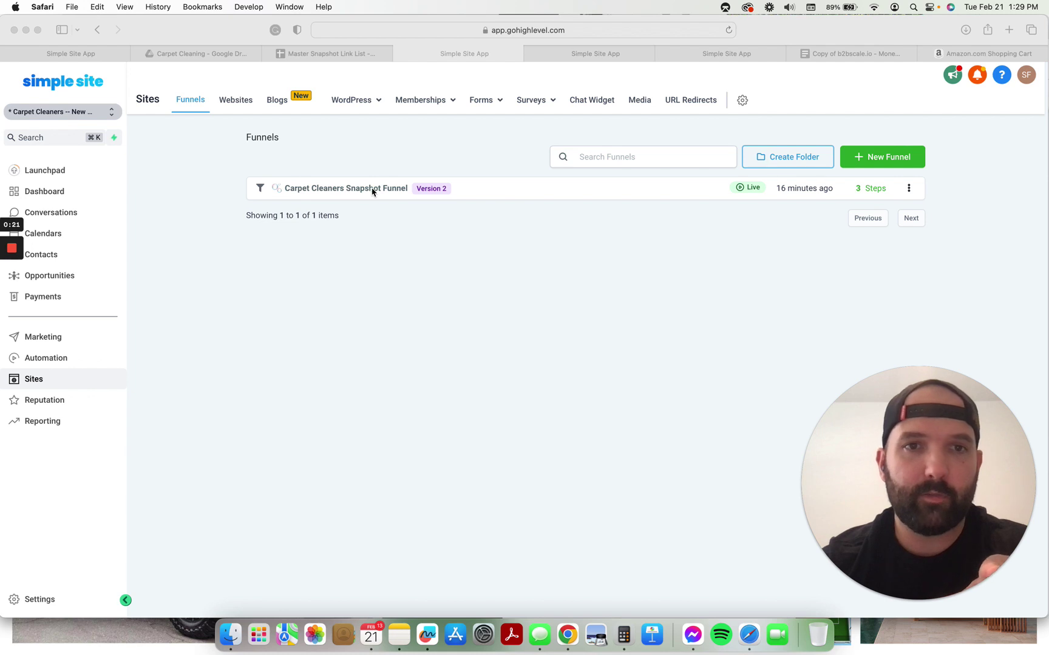
left_click(589, 52)
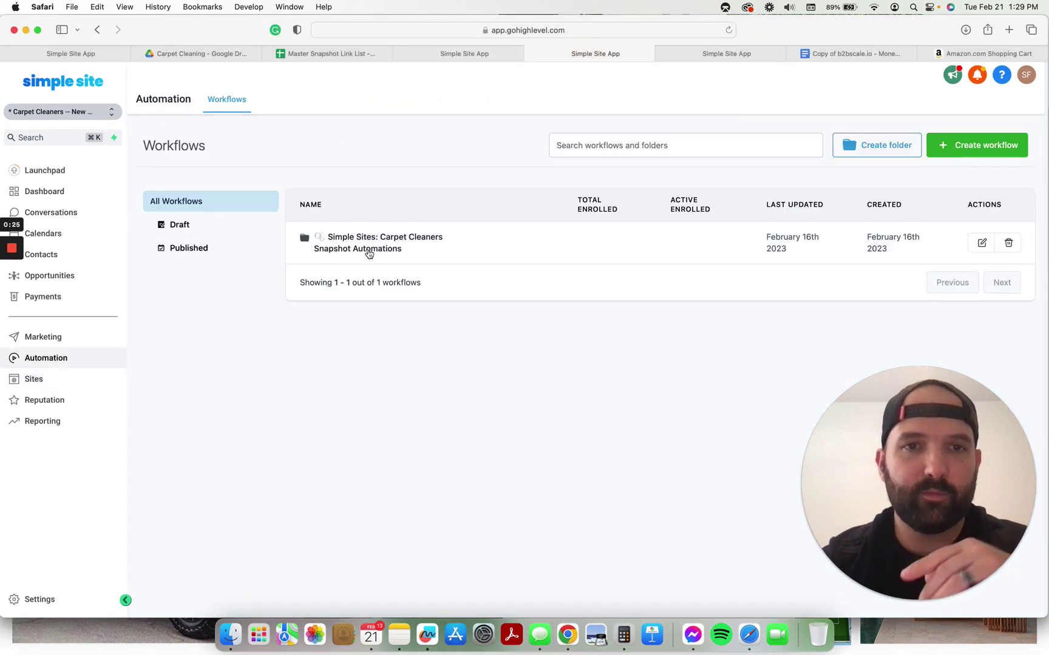
left_click(369, 253)
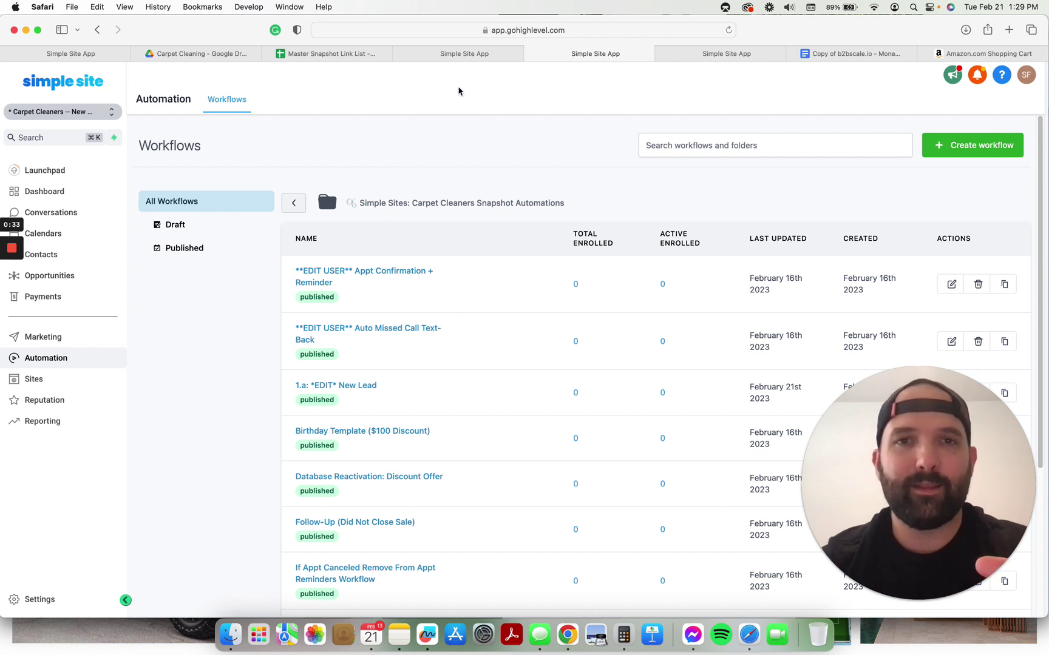
left_click(464, 54)
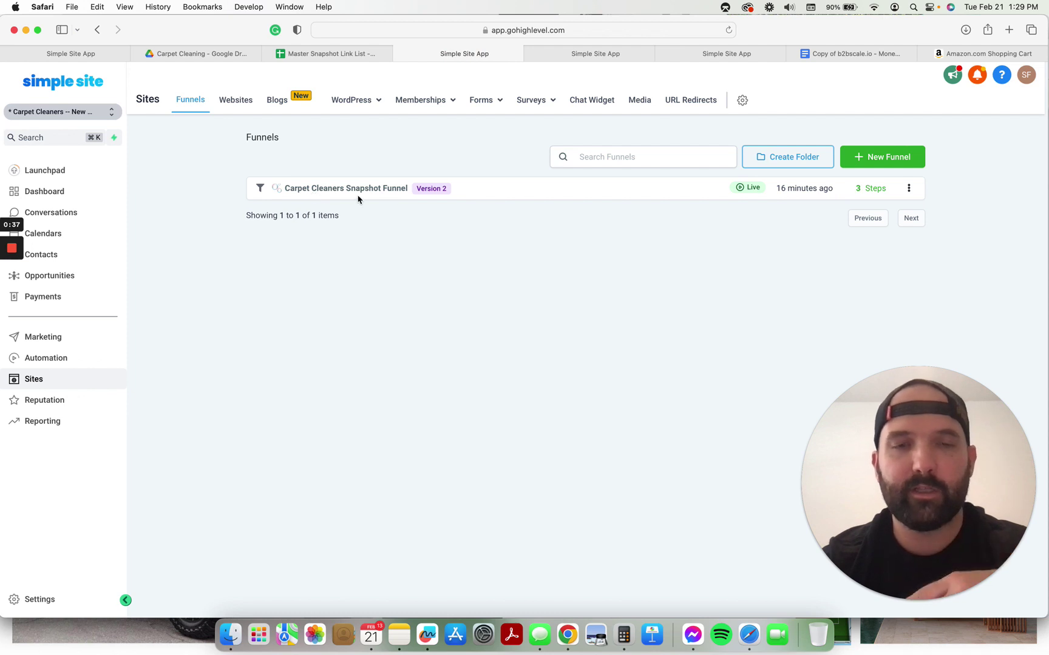
left_click(726, 54)
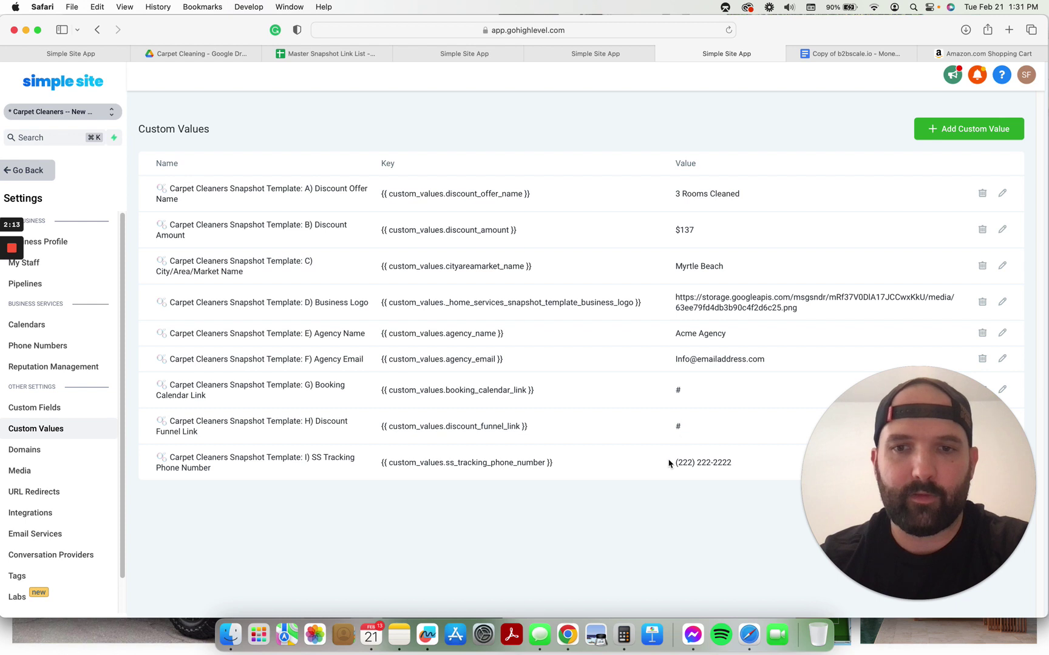
left_click_drag(675, 464, 729, 464)
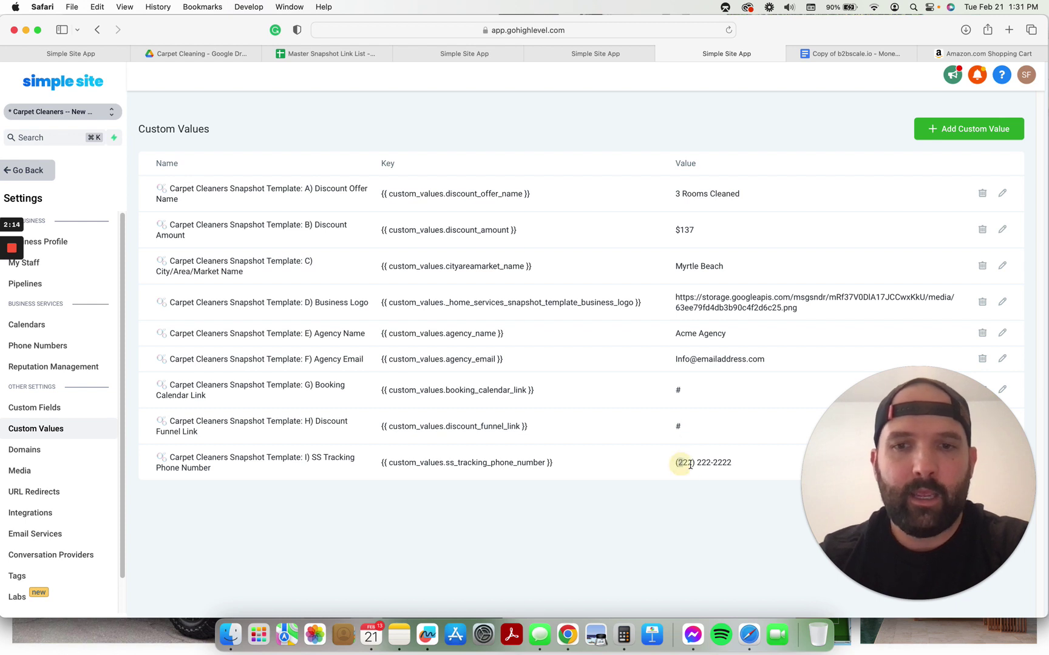
left_click(737, 464)
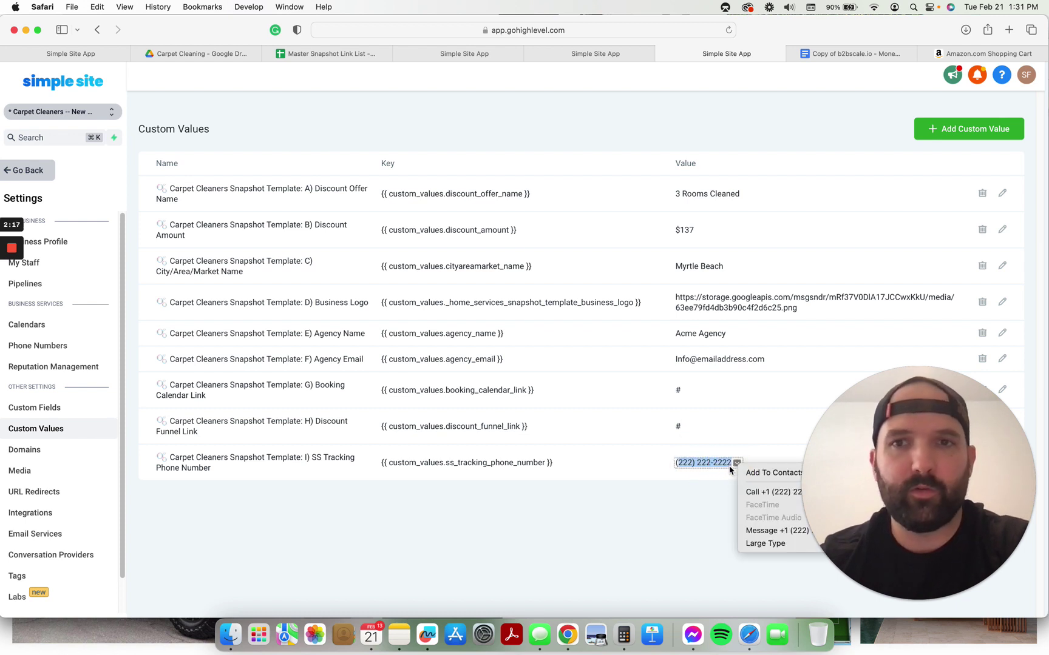
left_click(692, 487)
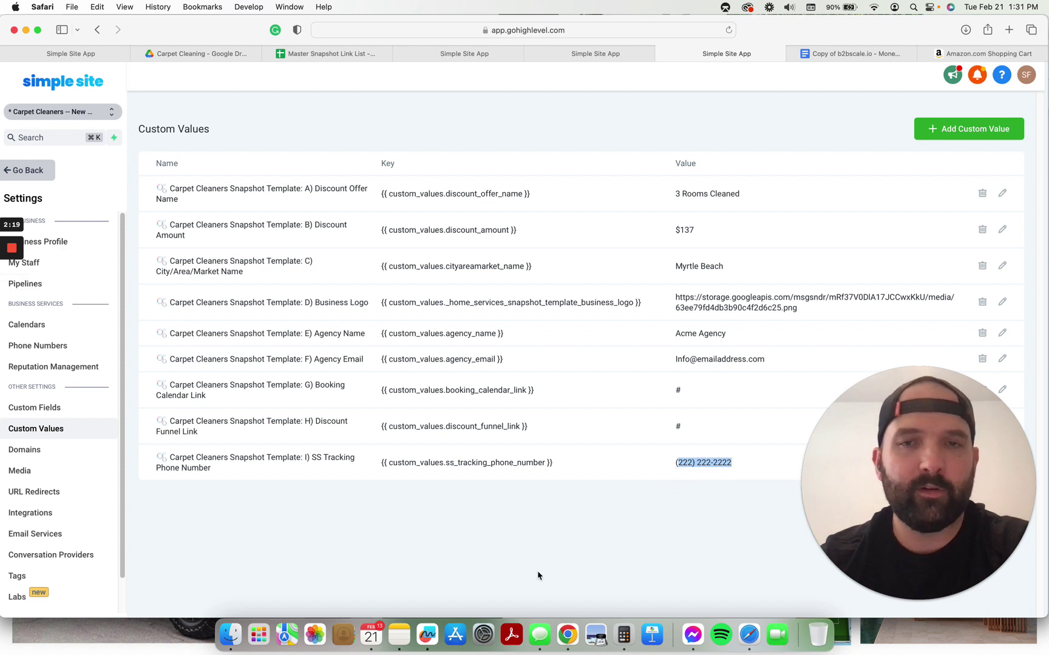
left_click(668, 521)
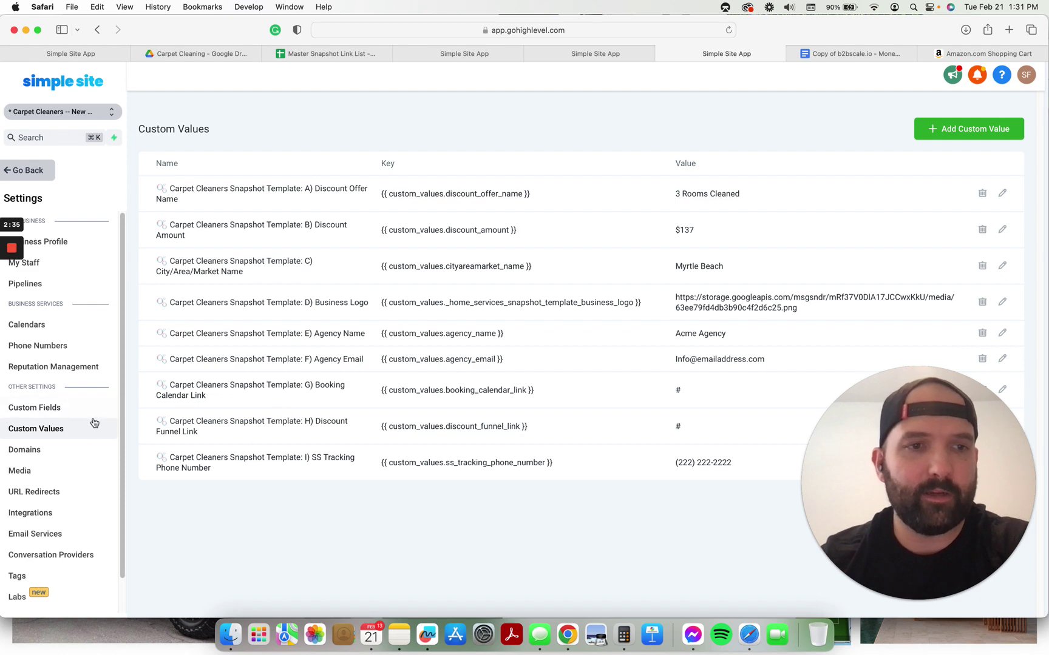
Open Carpet Cleaners Snapshot Funnel from the Funnels list and edit its Offer Claim page
left_click(595, 53)
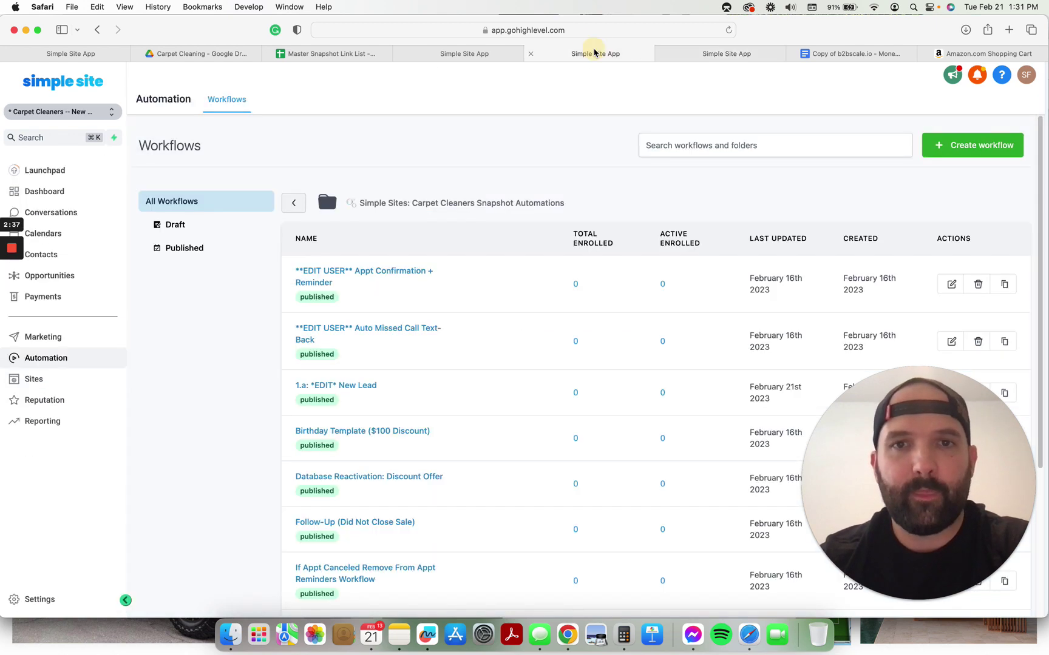
left_click(463, 53)
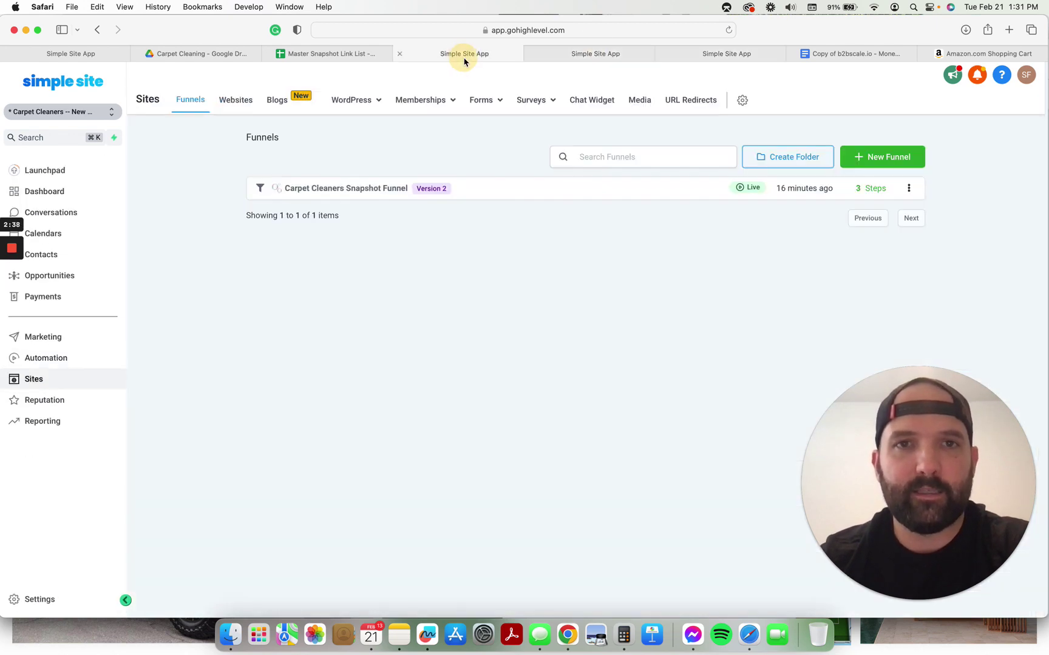
left_click(327, 190)
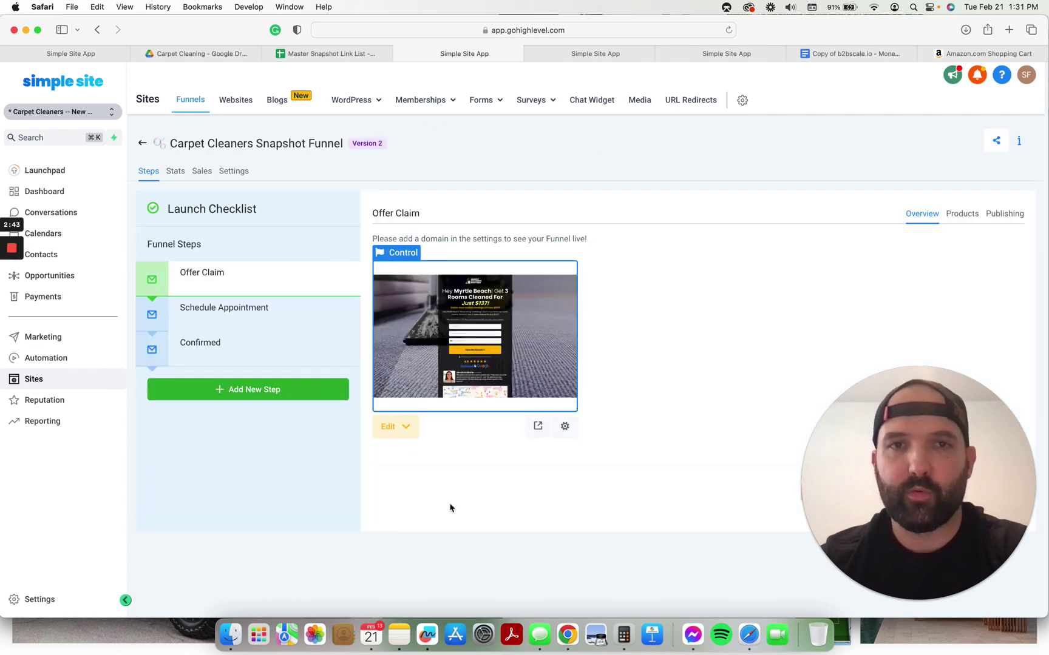
left_click(394, 431)
left_click(416, 459)
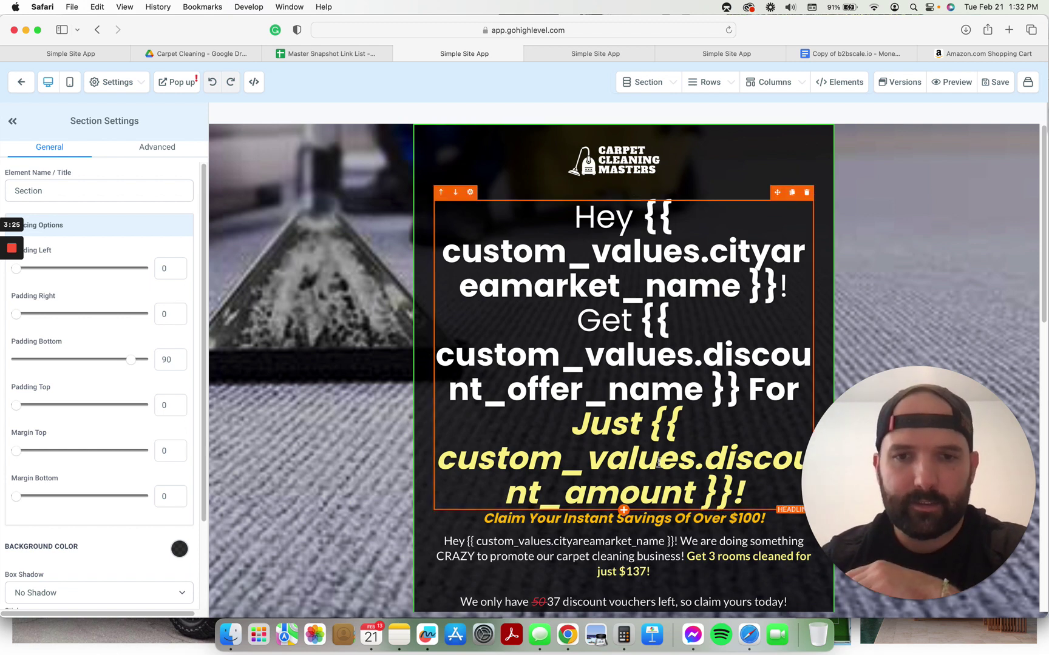
scroll(677, 504, "down", 2)
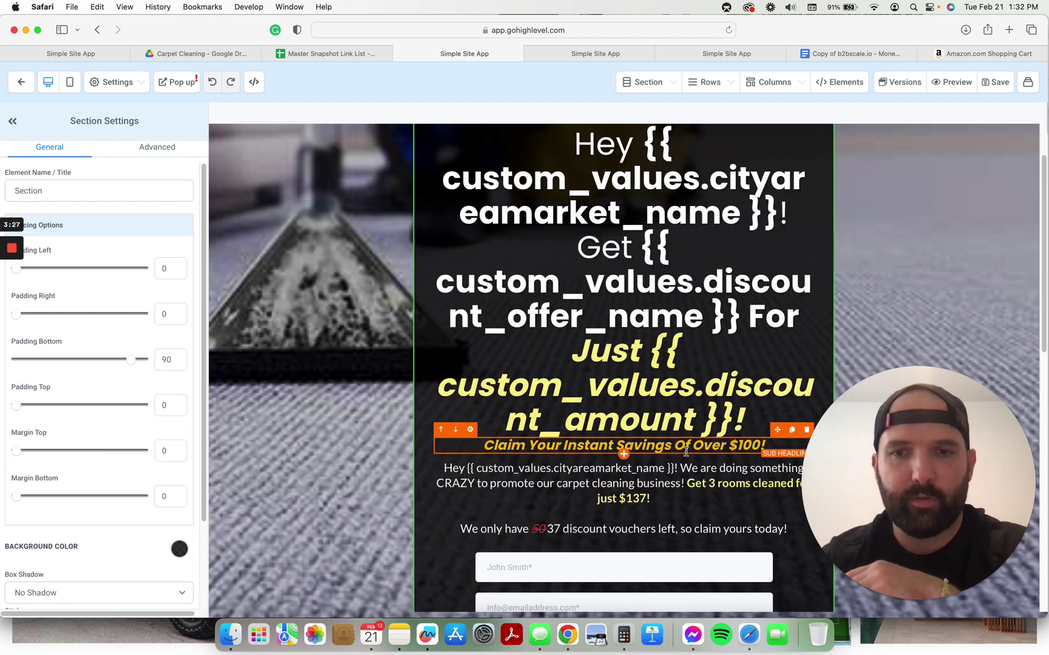
scroll(694, 451, "down", 2)
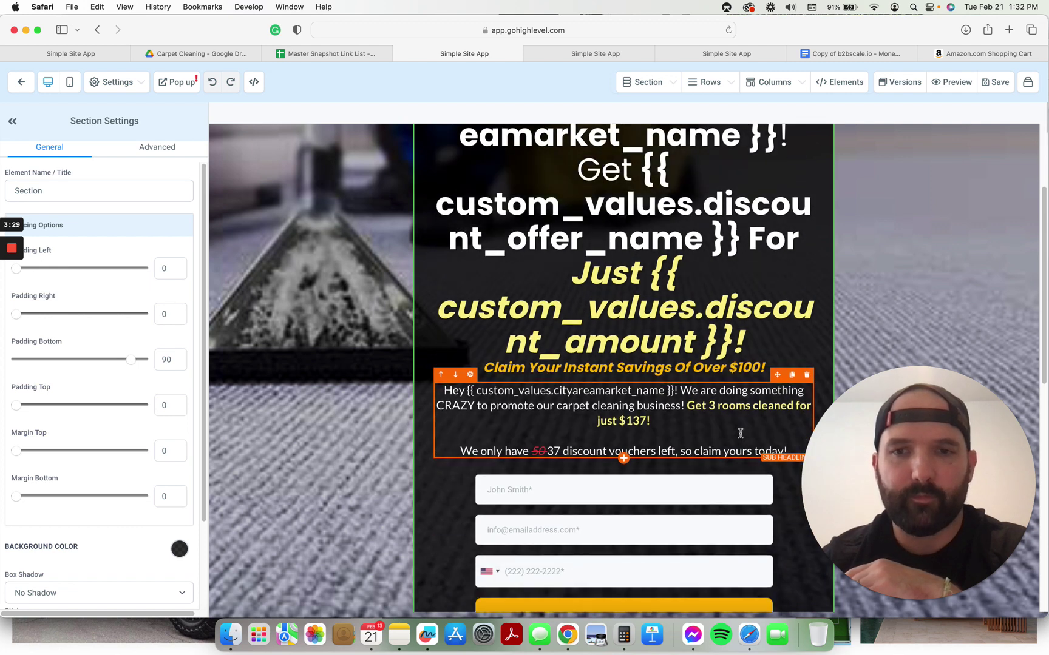
scroll(737, 439, "down", 1)
scroll(732, 442, "down", 3)
scroll(733, 441, "down", 1)
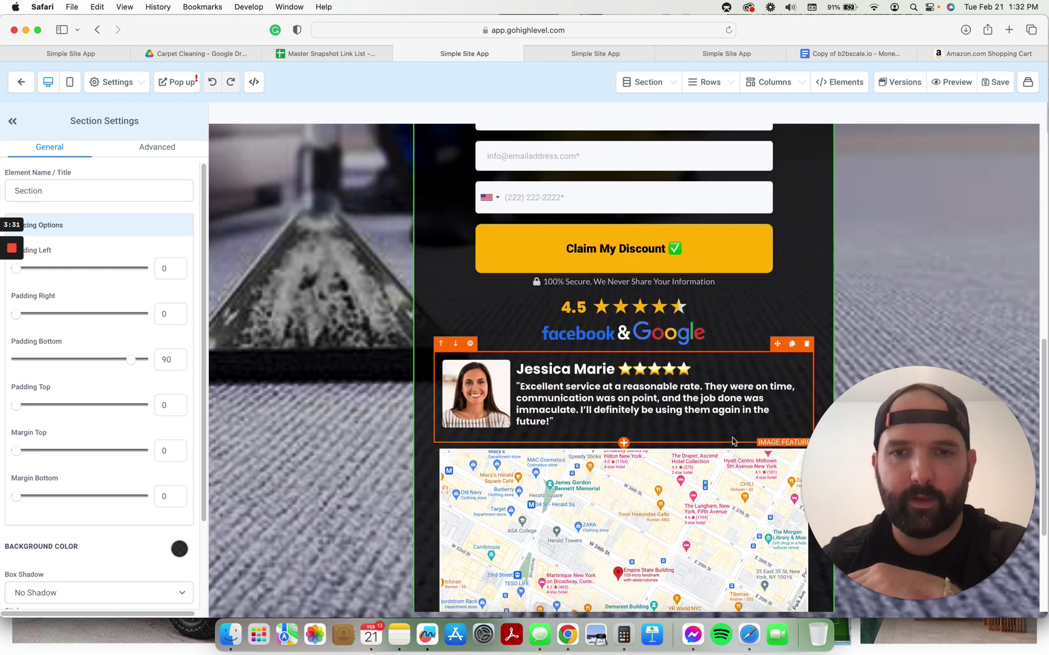
scroll(677, 318, "down", 1)
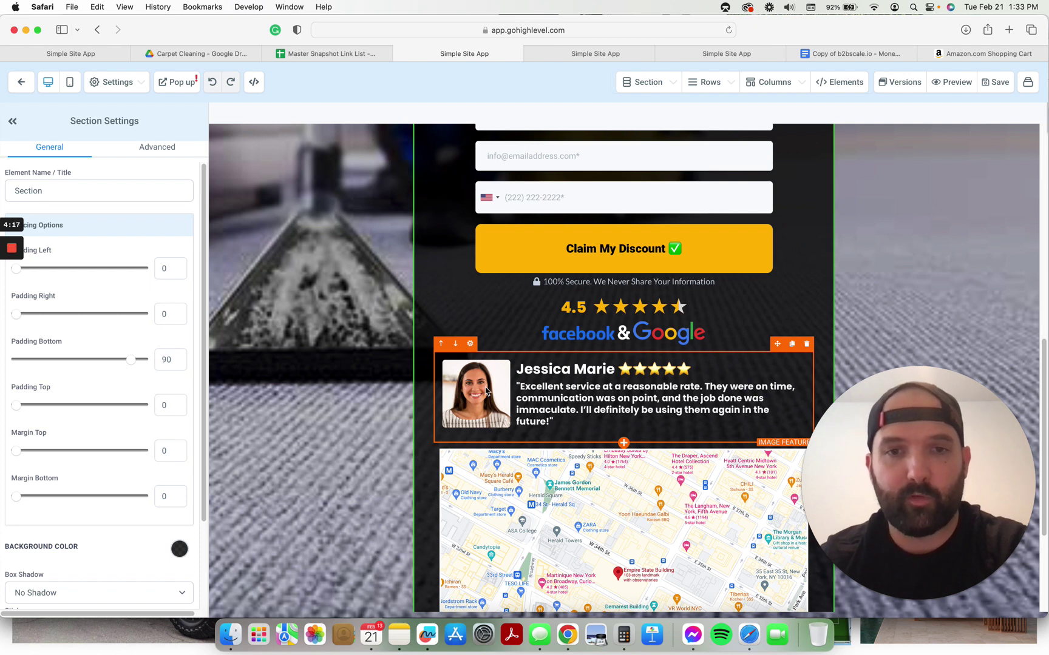
scroll(82, 566, "down", 3)
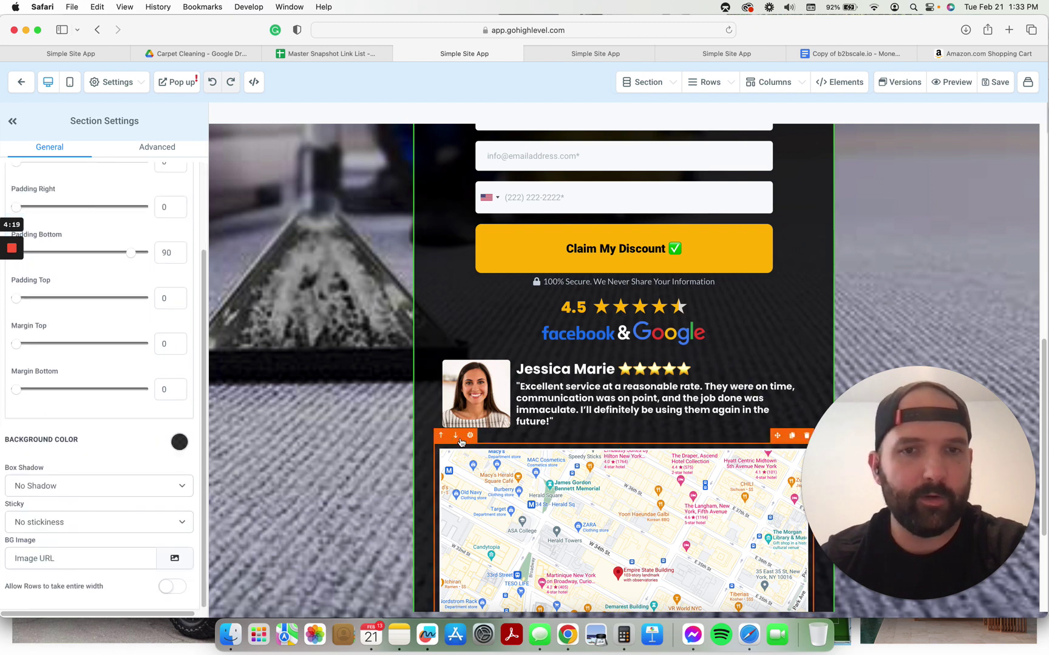
scroll(93, 579, "down", 10)
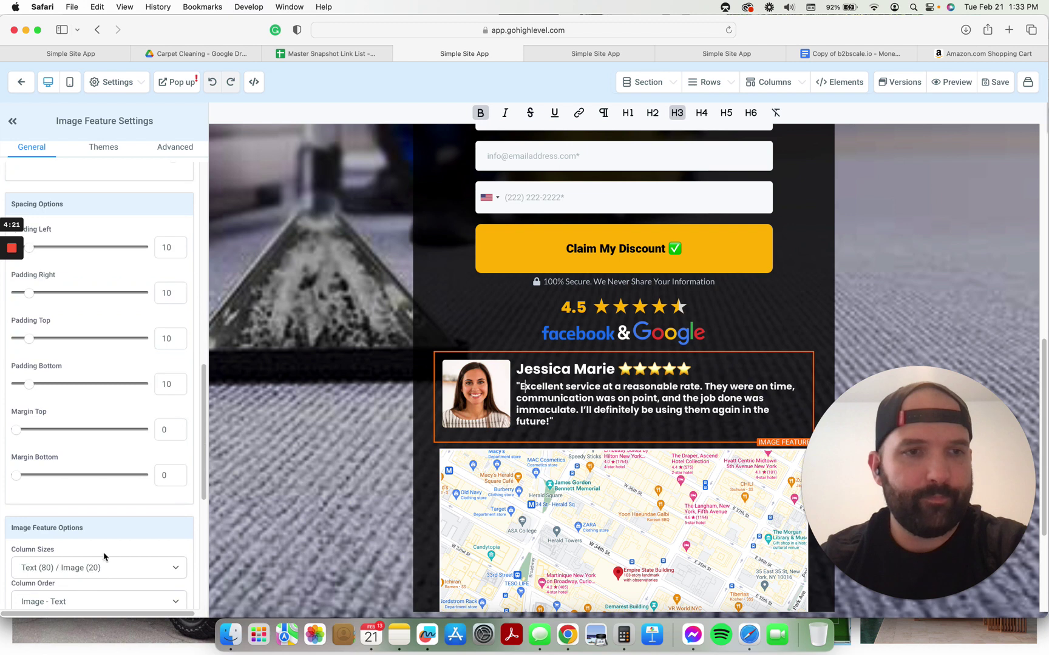
scroll(147, 543, "up", 3)
scroll(134, 511, "up", 4)
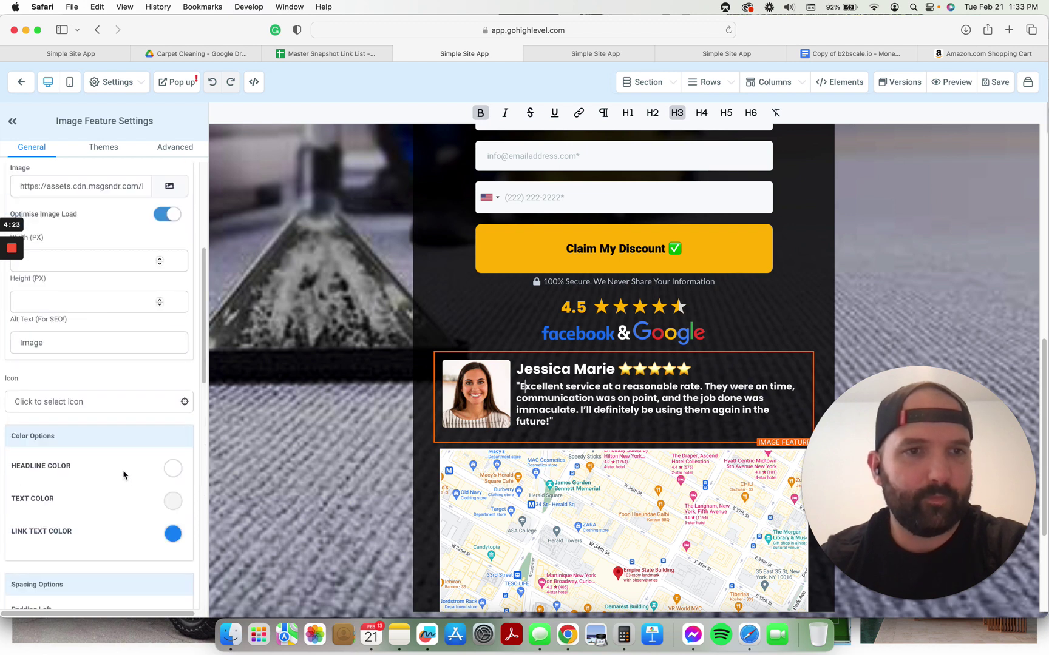
scroll(123, 476, "up", 3)
mouse_move(548, 386)
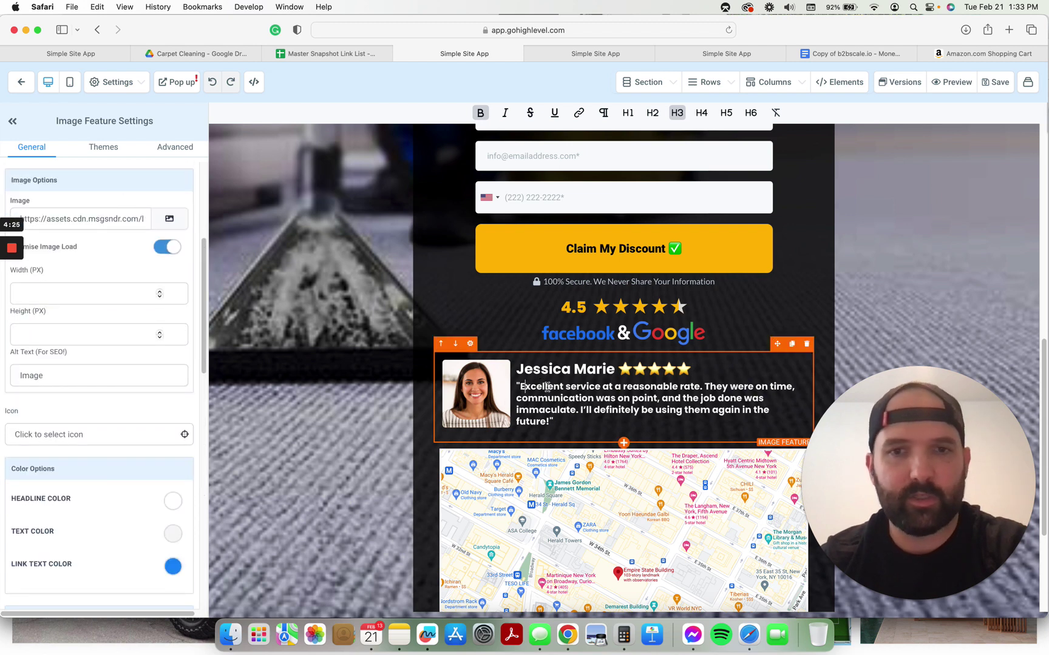
scroll(919, 135, "up", 10)
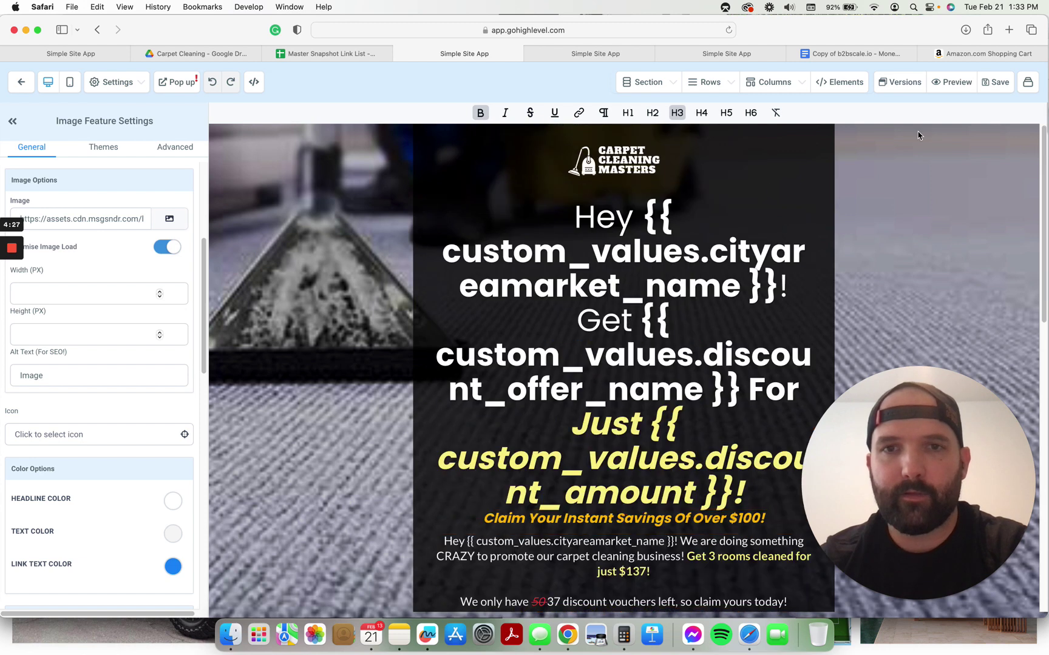
Preview the Carpet Cleaning Masters page, filled with Myrtle Beach, 3 rooms and $137
left_click(952, 82)
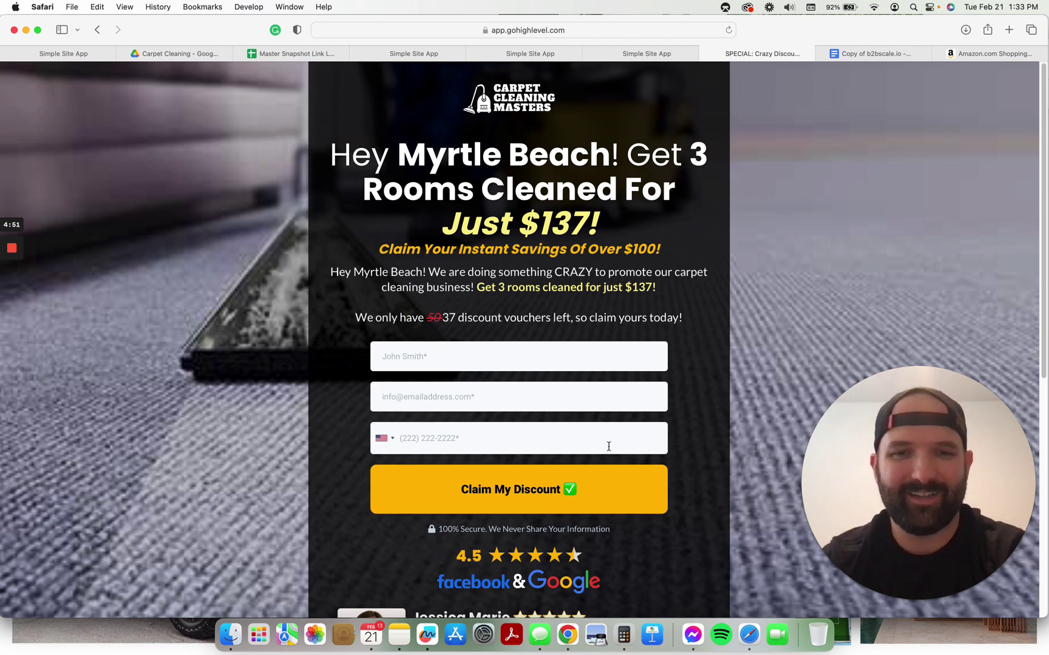
scroll(609, 440, "down", 3)
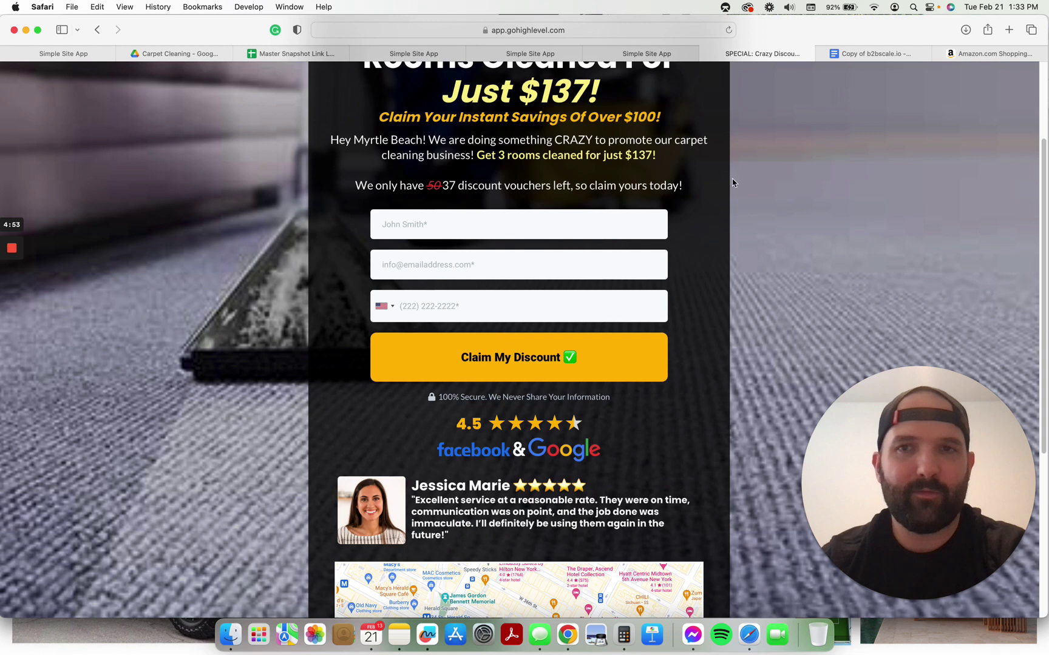
Return to the Simple Site App tab listing the nine Carpet Cleaners custom values
left_click(648, 53)
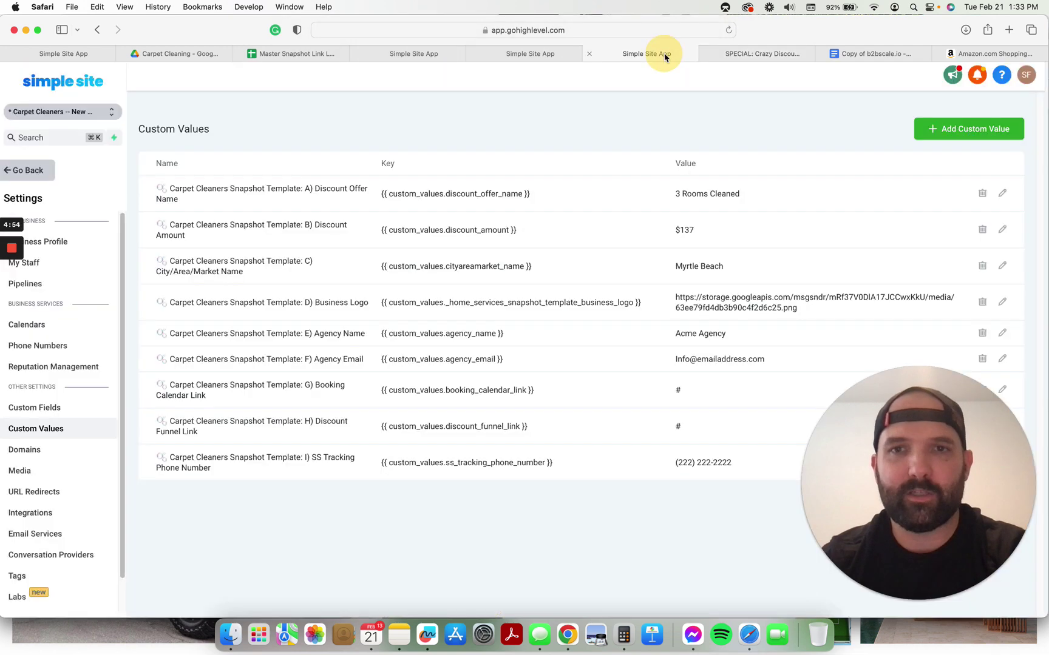
In the landing-page editor, select the lead form and switch to the Schedule Appointment step
left_click(415, 54)
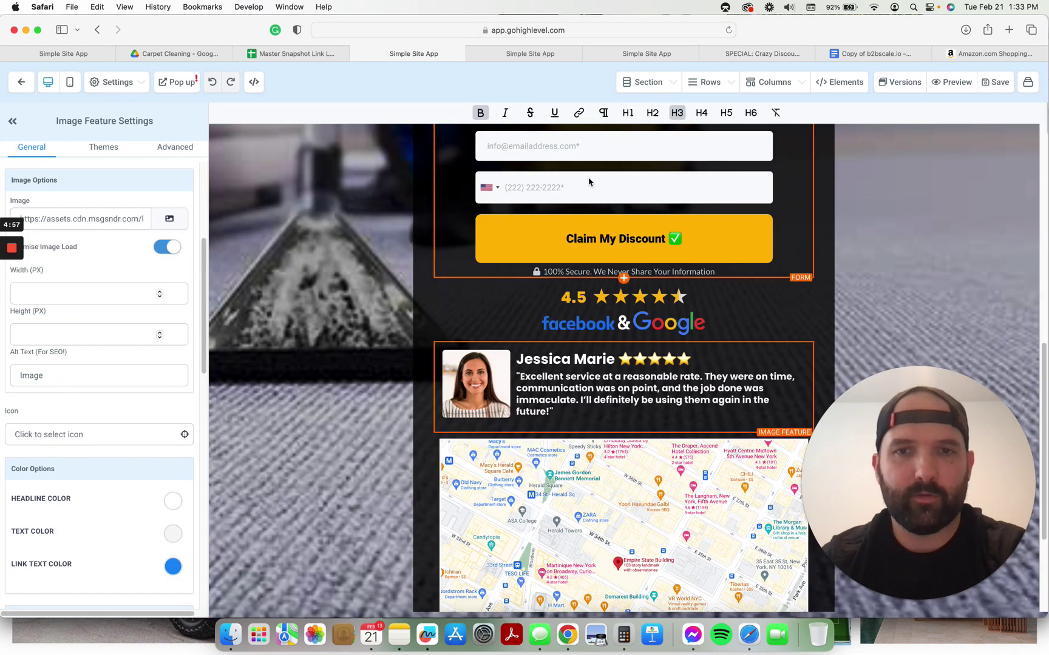
left_click(588, 179)
scroll(220, 543, "up", 10)
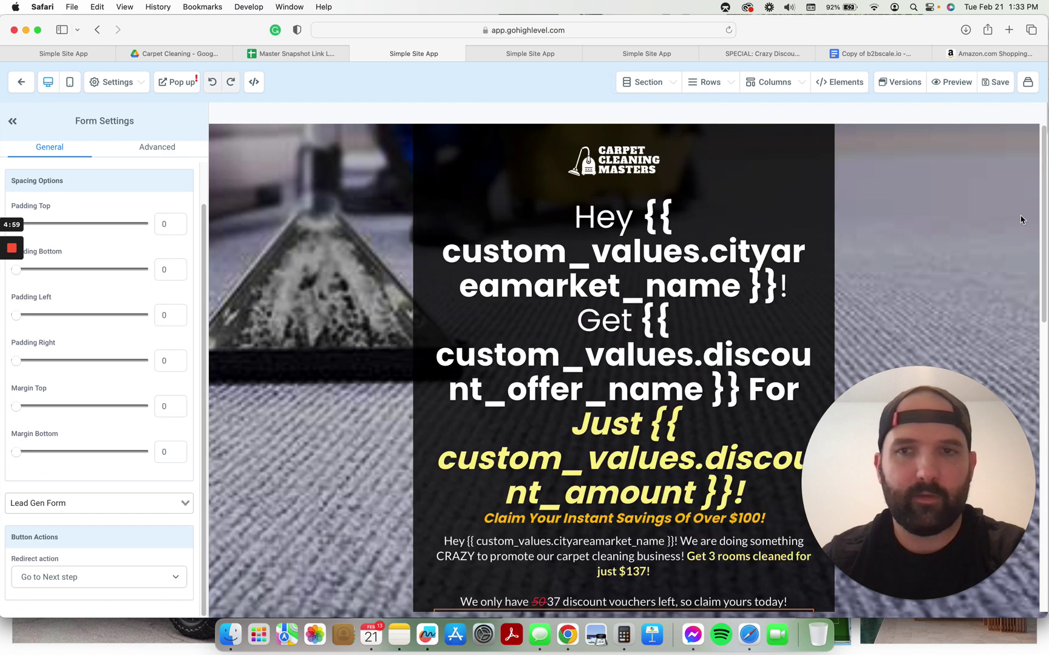
left_click(1028, 82)
left_click(978, 140)
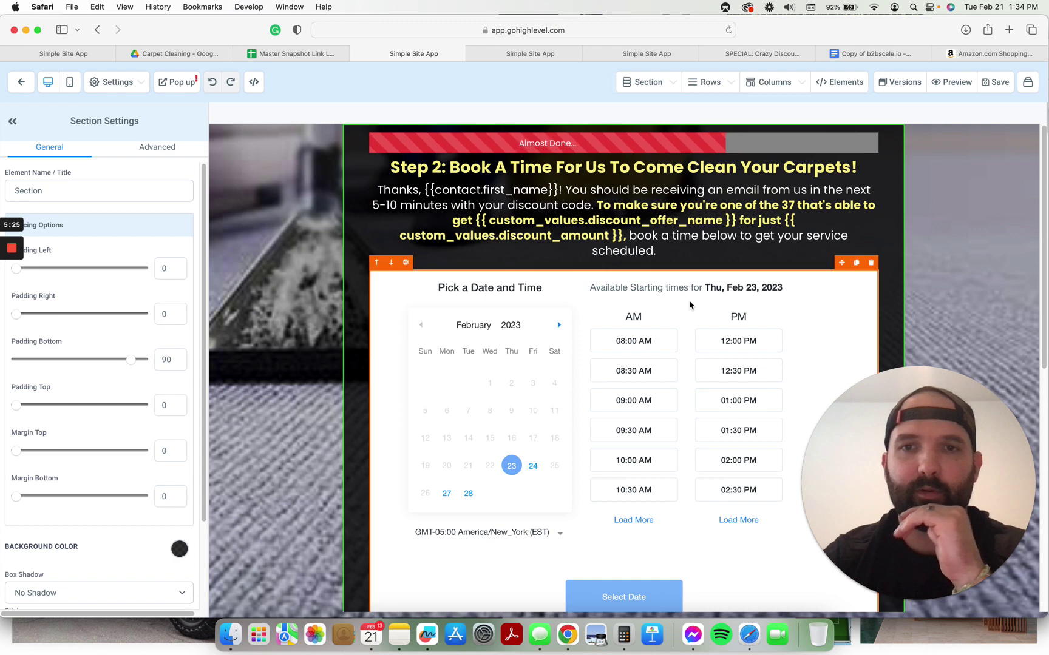
scroll(692, 318, "down", 5)
scroll(690, 318, "down", 5)
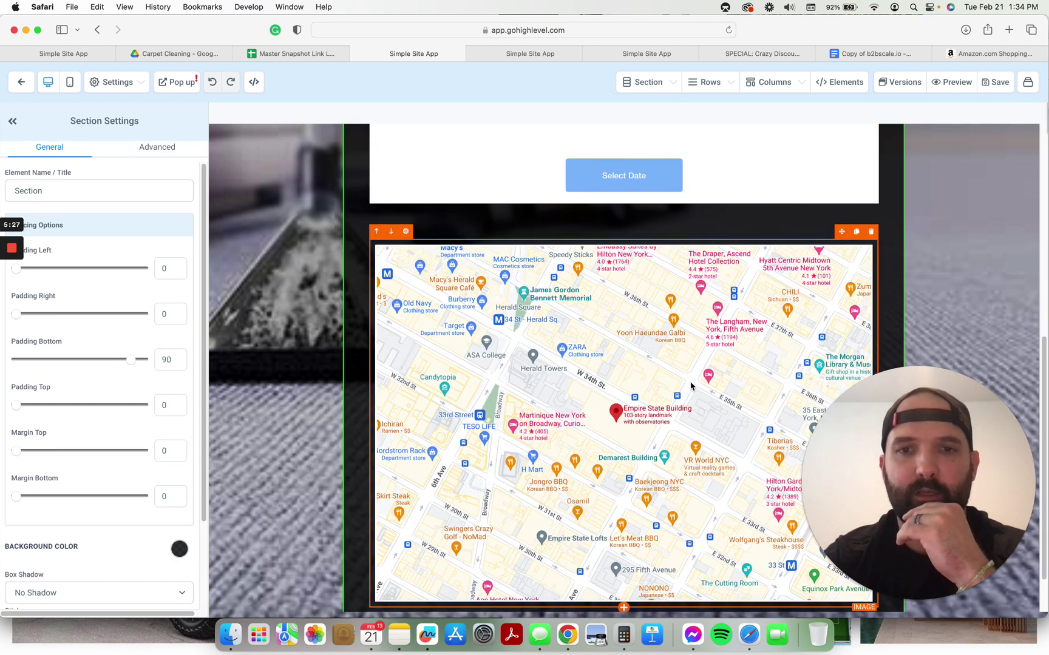
Check the map image's Google Maps link and list the funnel's three steps
left_click(567, 393)
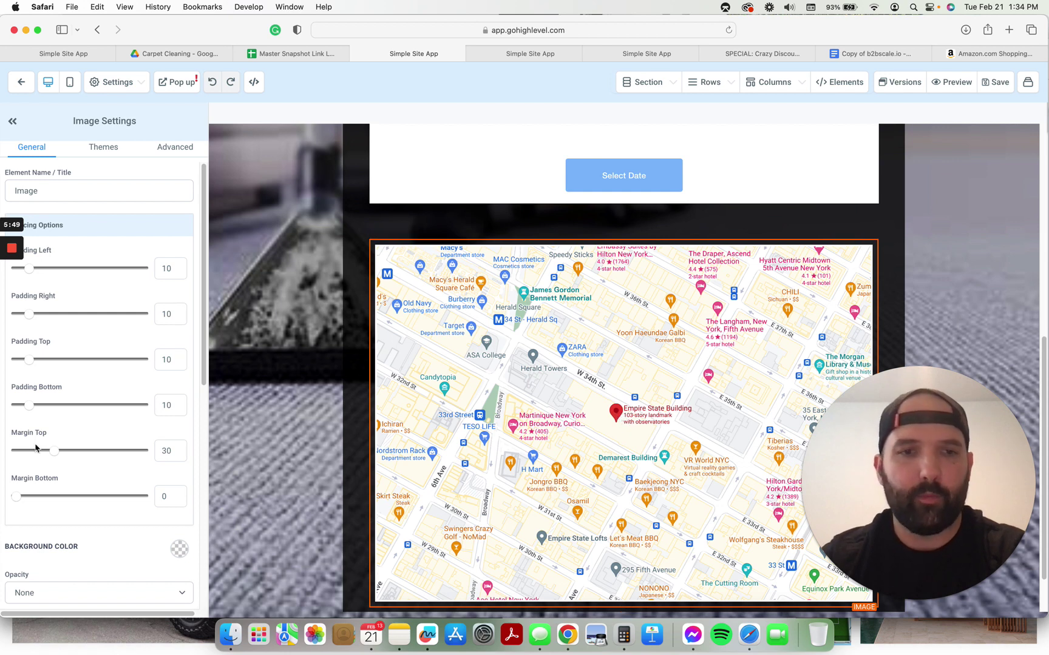
scroll(130, 554, "down", 5)
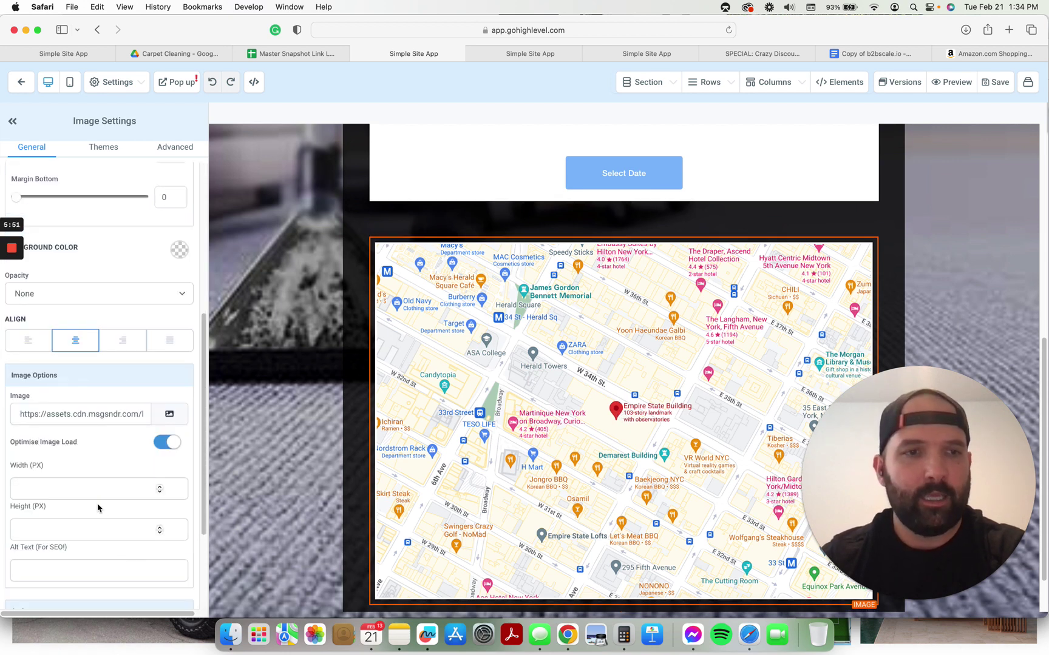
scroll(98, 508, "down", 3)
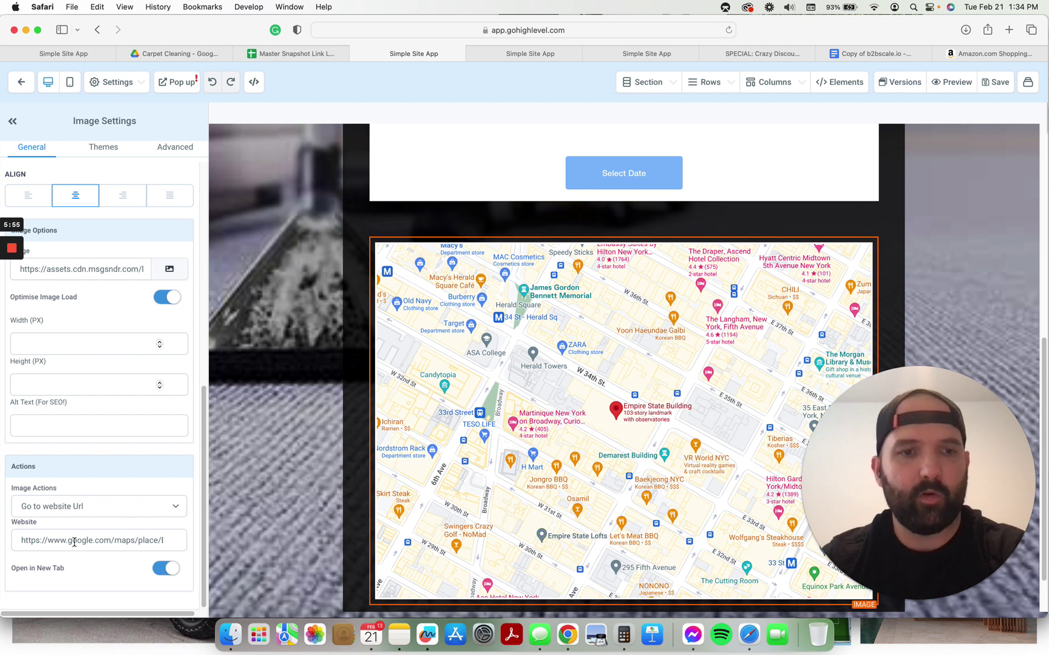
mouse_move(565, 486)
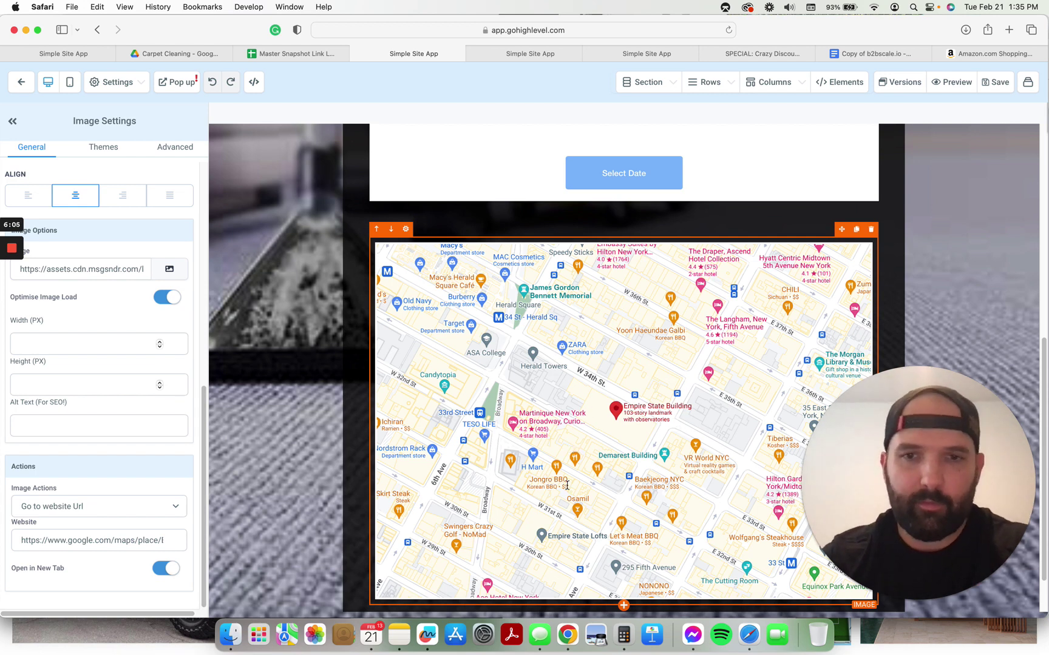
scroll(569, 482, "up", 5)
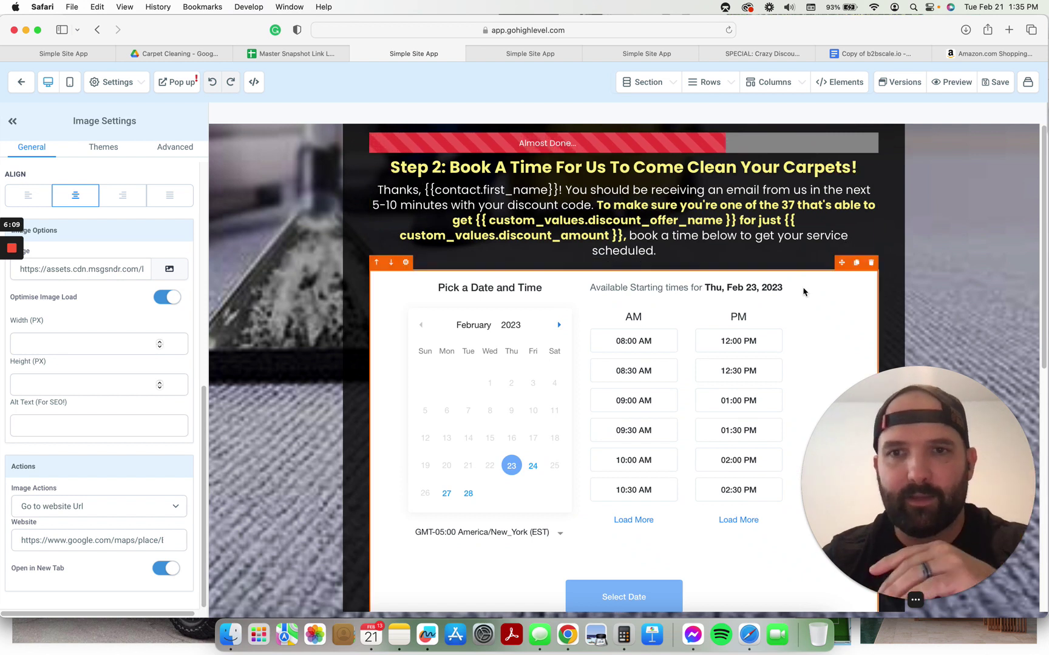
left_click(1027, 82)
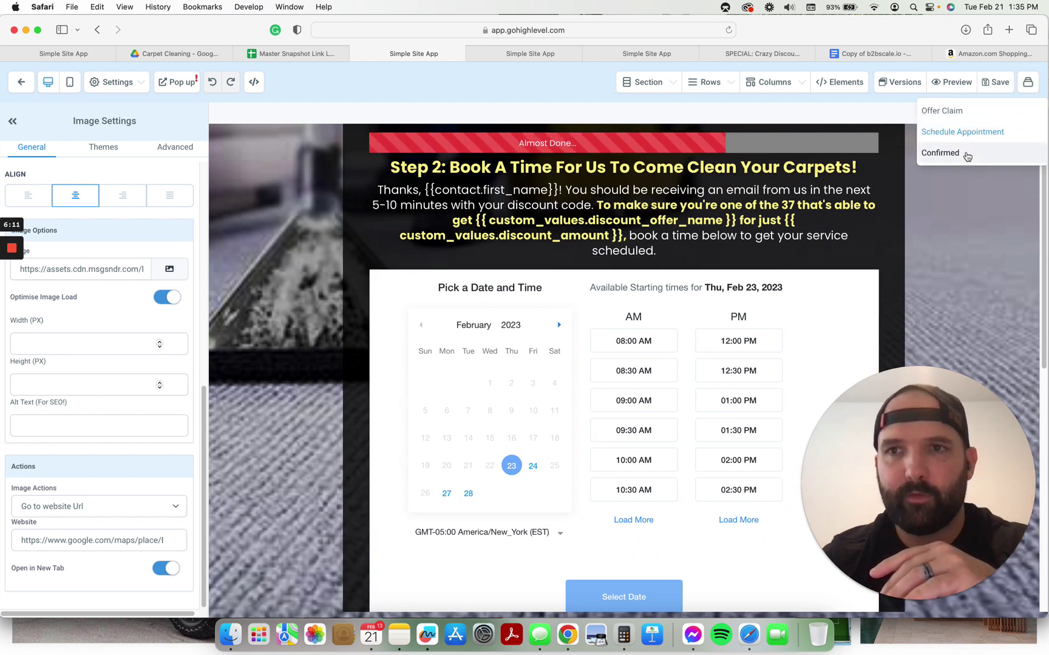
Open the Confirmed step to inspect its team photo, then recheck Custom Values and Workflows
left_click(967, 154)
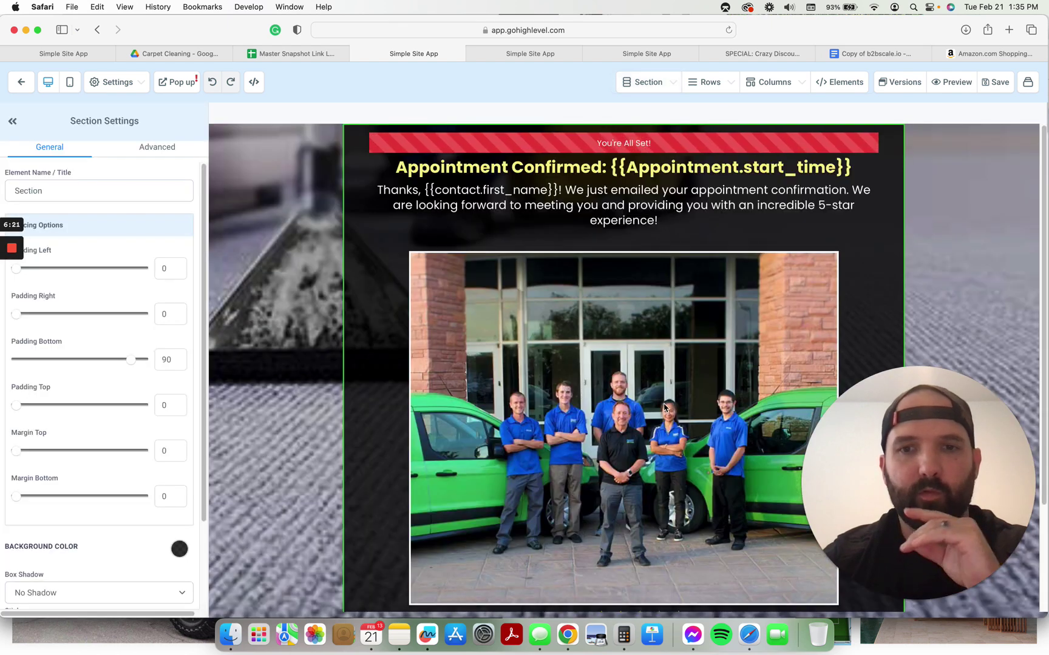
left_click(665, 408)
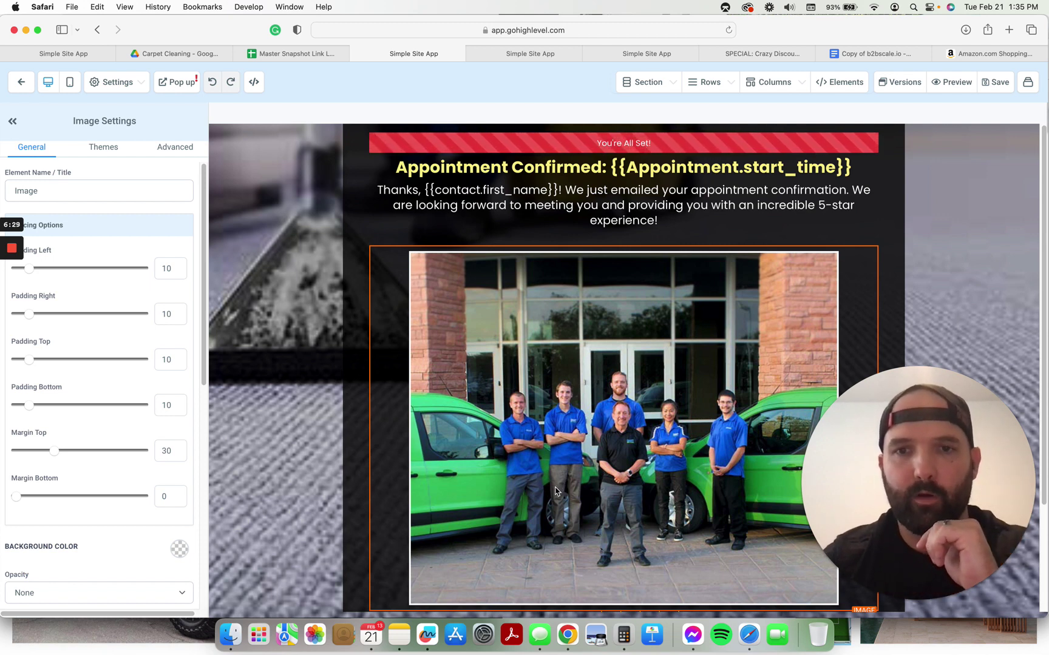
scroll(562, 471, "down", 1)
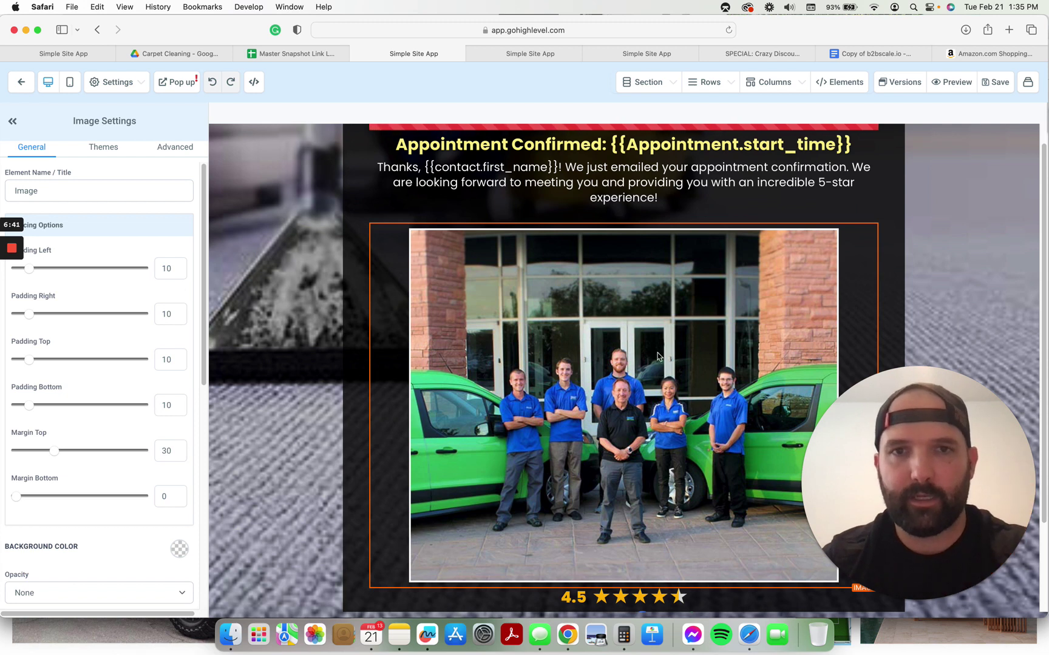
scroll(598, 402, "down", 3)
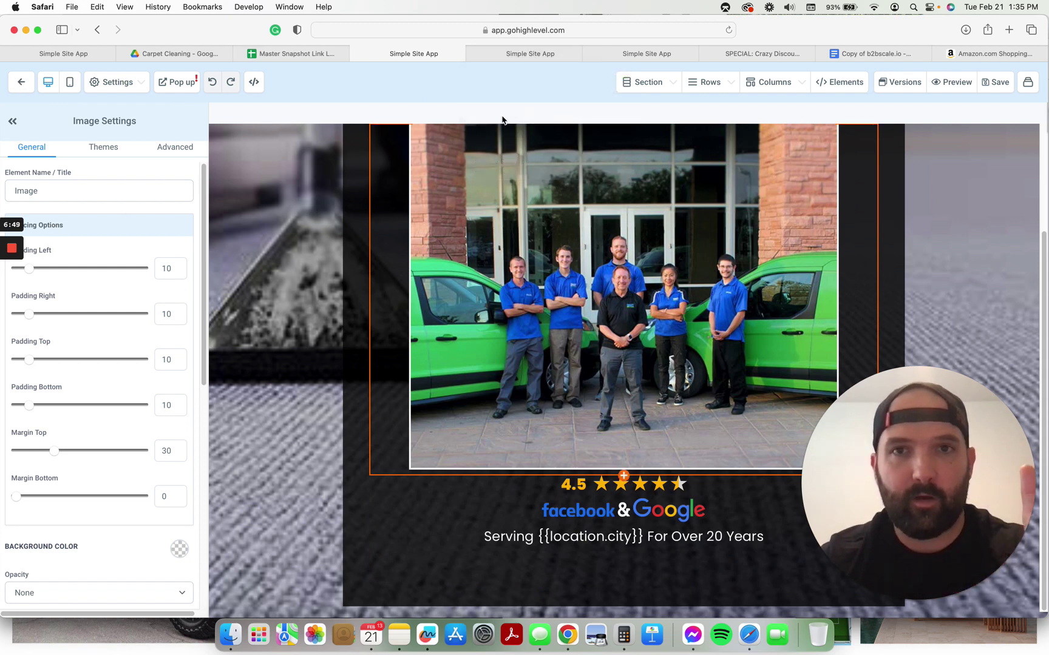
left_click(644, 56)
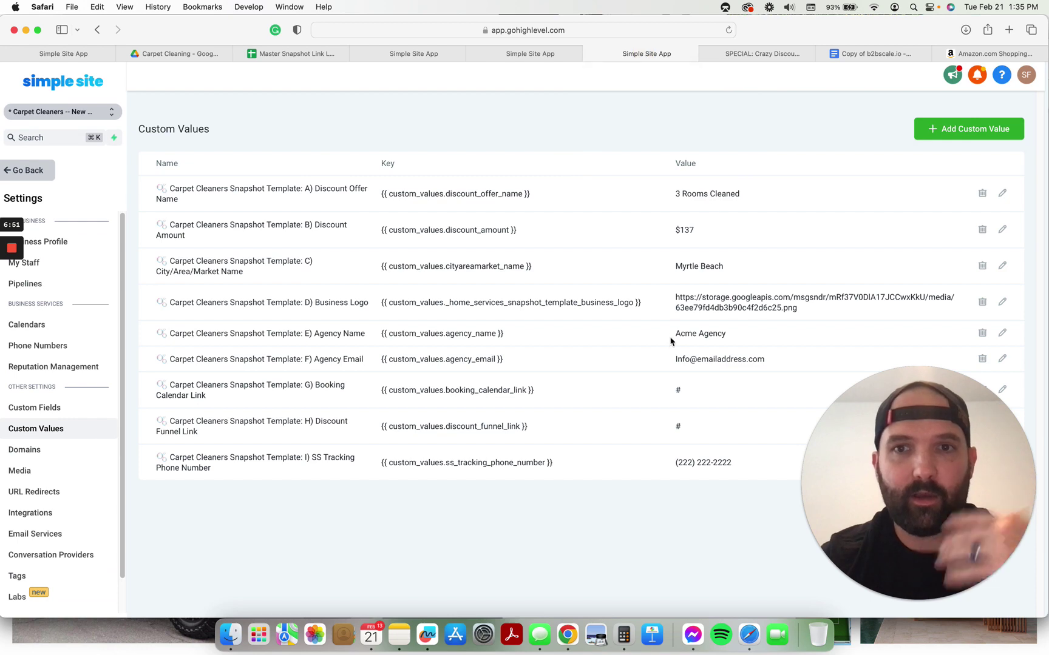
left_click(433, 53)
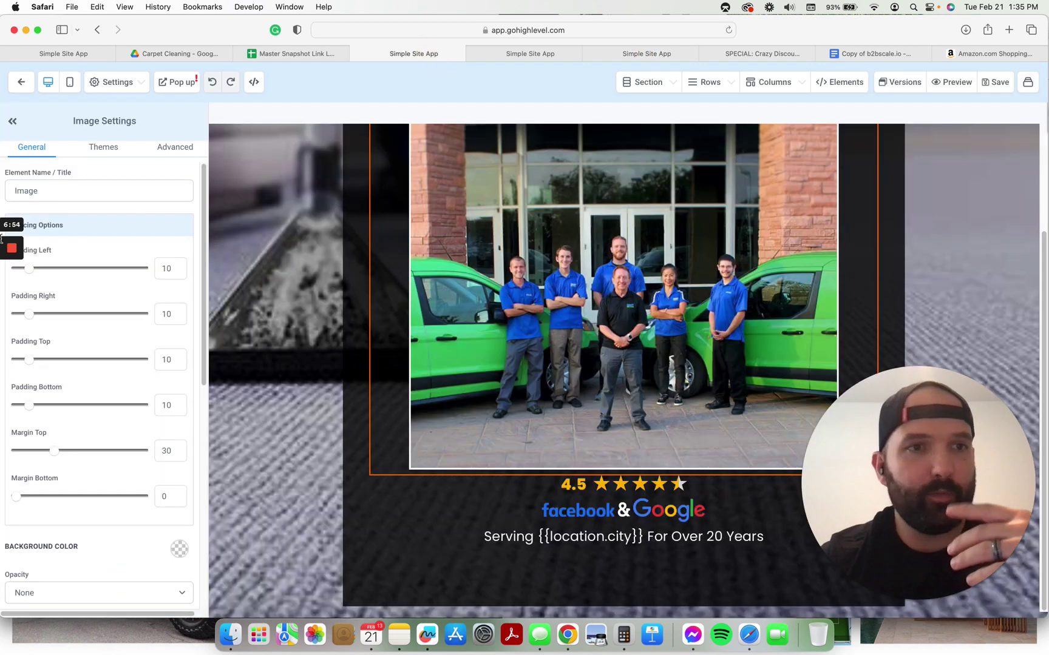
left_click(536, 53)
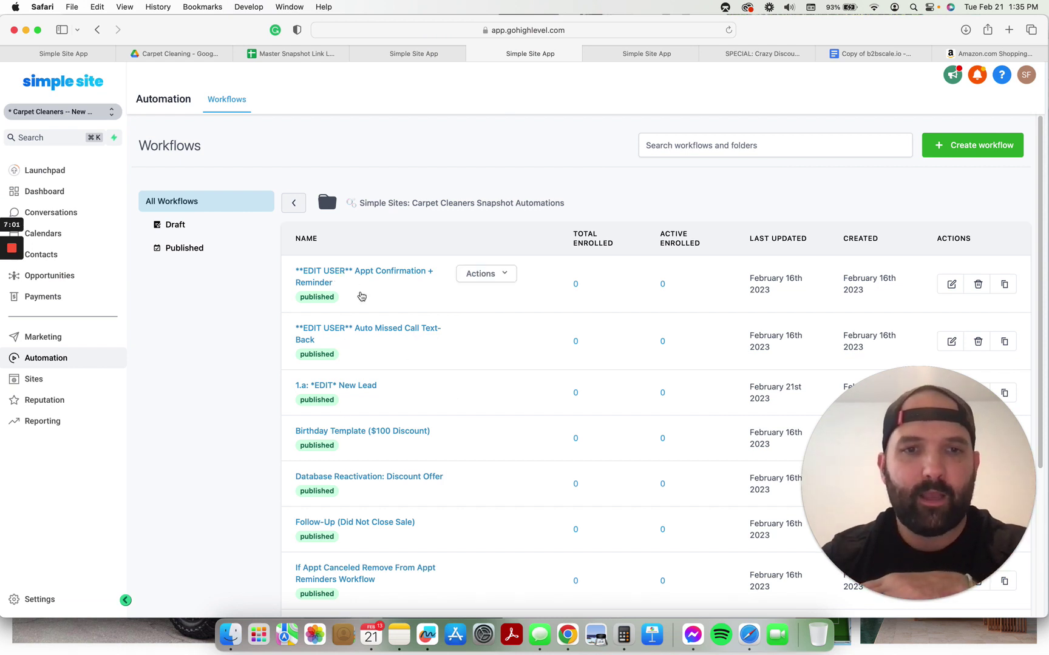
scroll(363, 503, "down", 3)
scroll(363, 504, "down", 2)
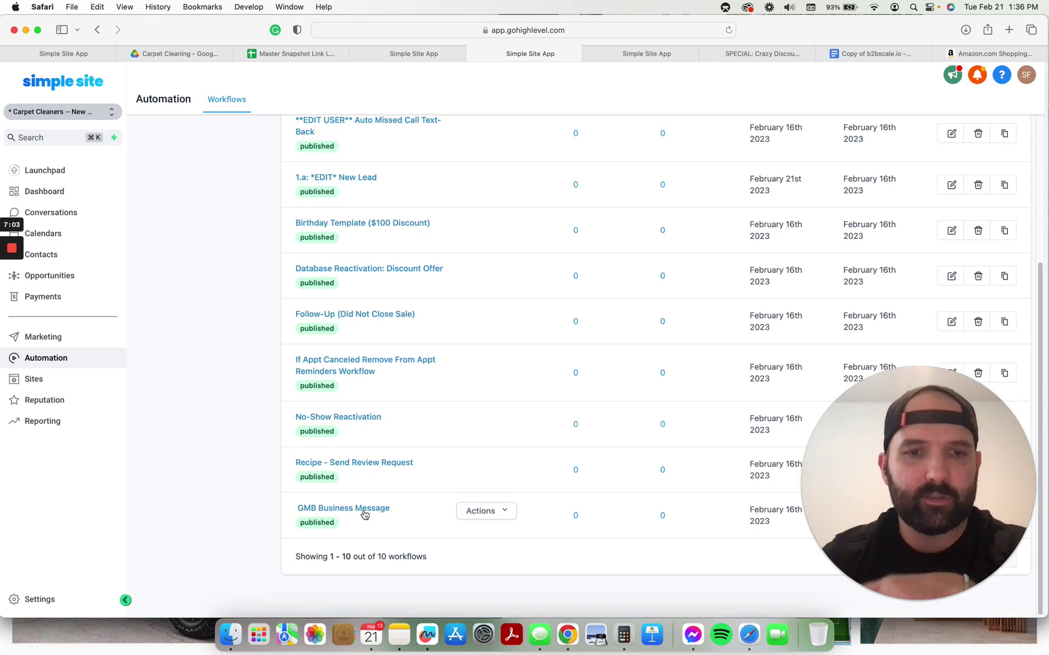
scroll(362, 511, "up", 5)
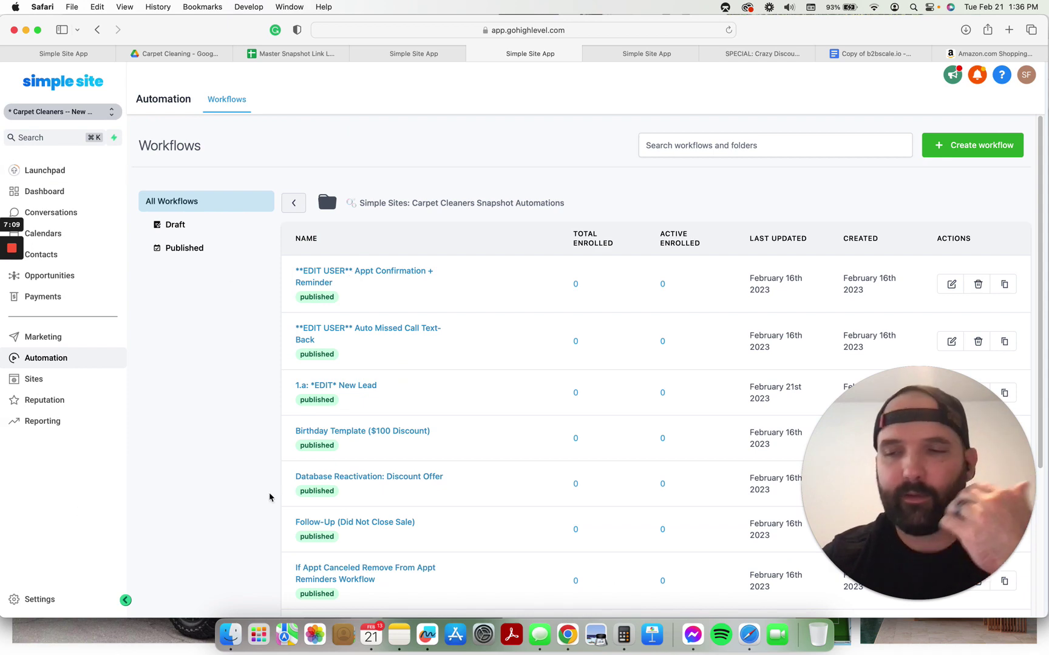
Look over Custom Values, My Staff and Business Profile, then return to the workflows list
left_click(639, 55)
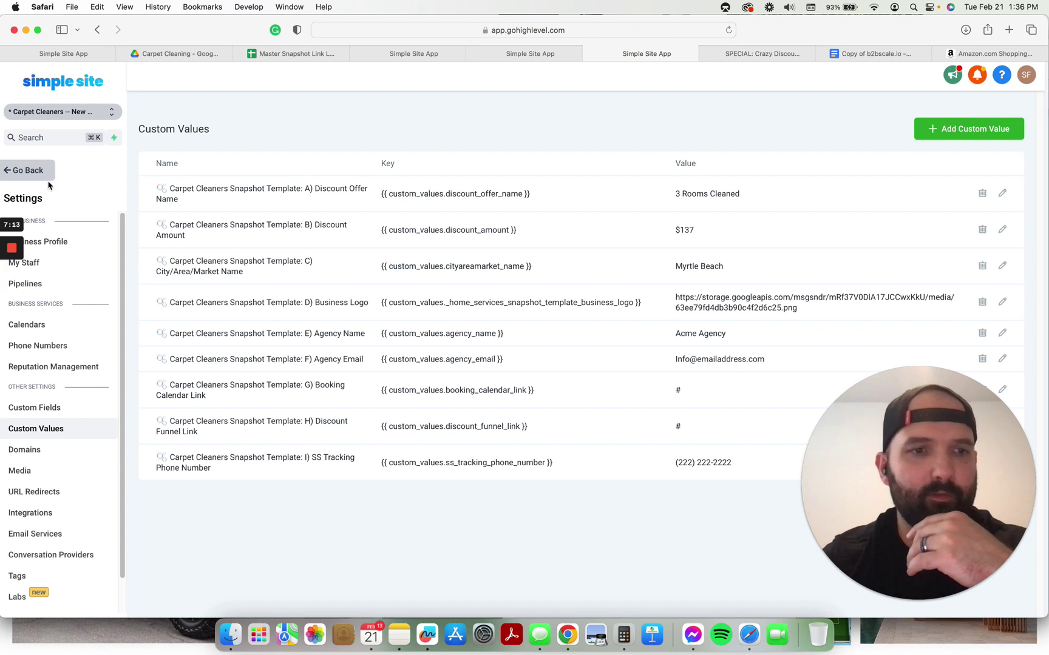
left_click(47, 263)
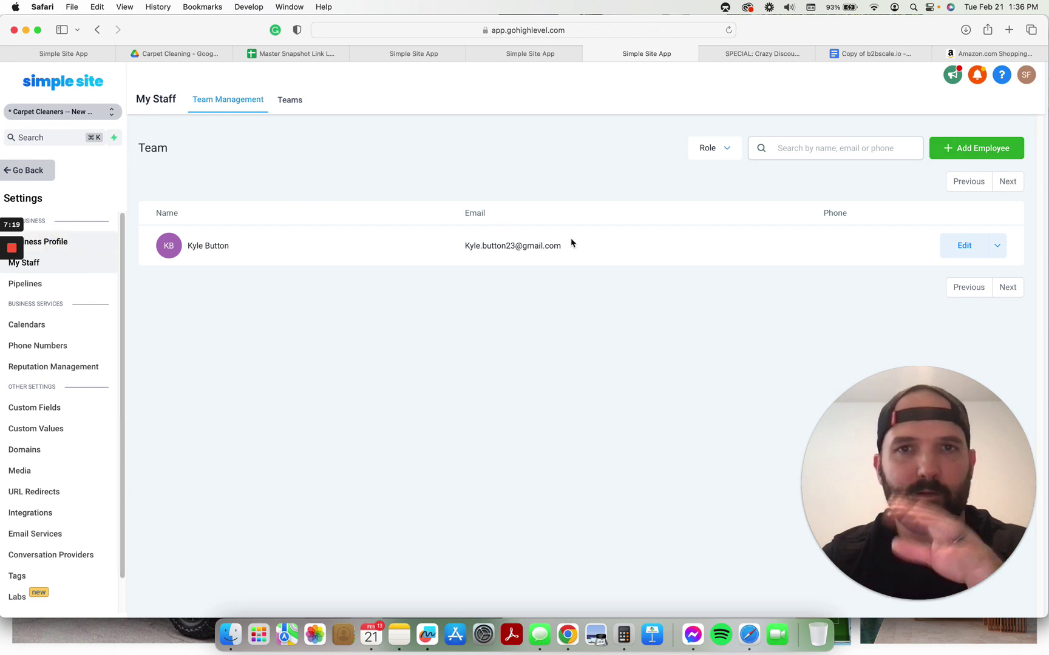
left_click(59, 245)
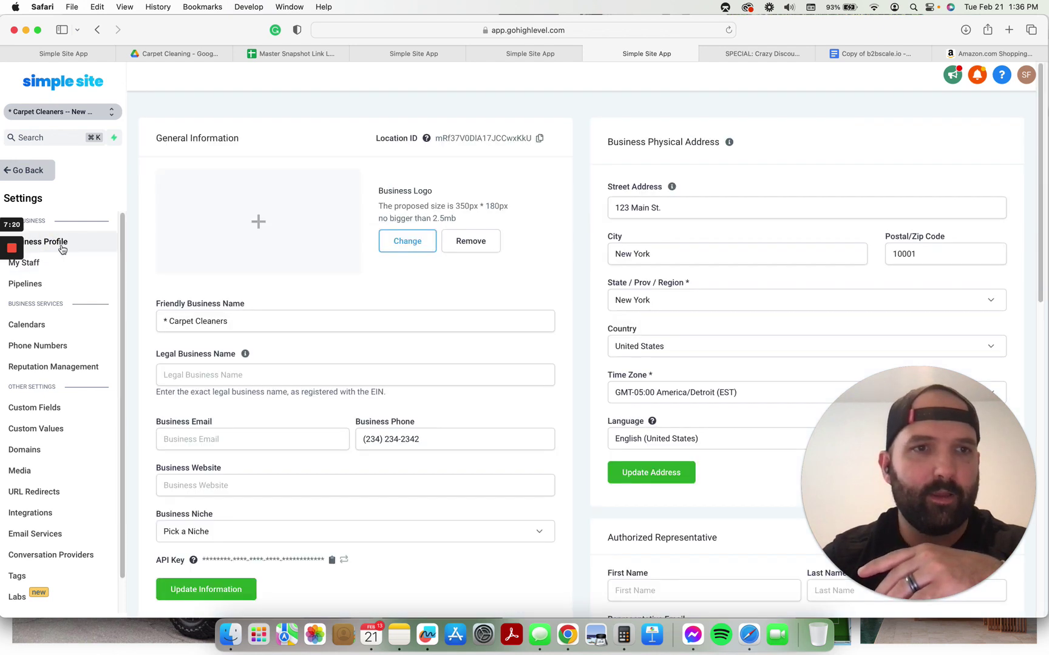
left_click(510, 50)
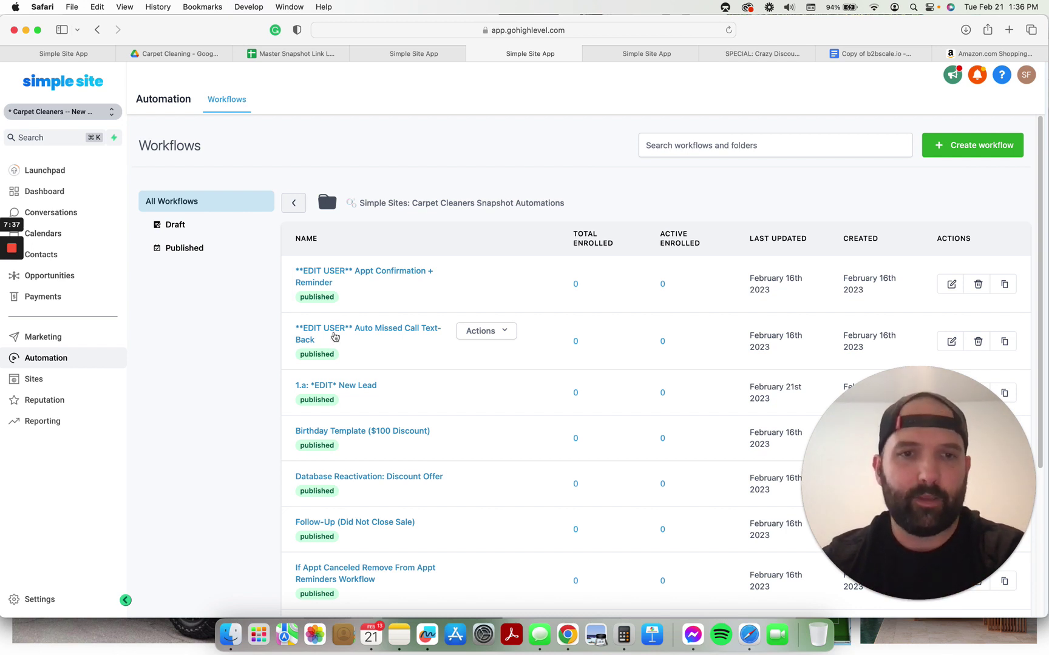
Open the 1.a: *EDIT* New Lead workflow, showing actions from contact tagging to the voucher email
left_click(347, 392)
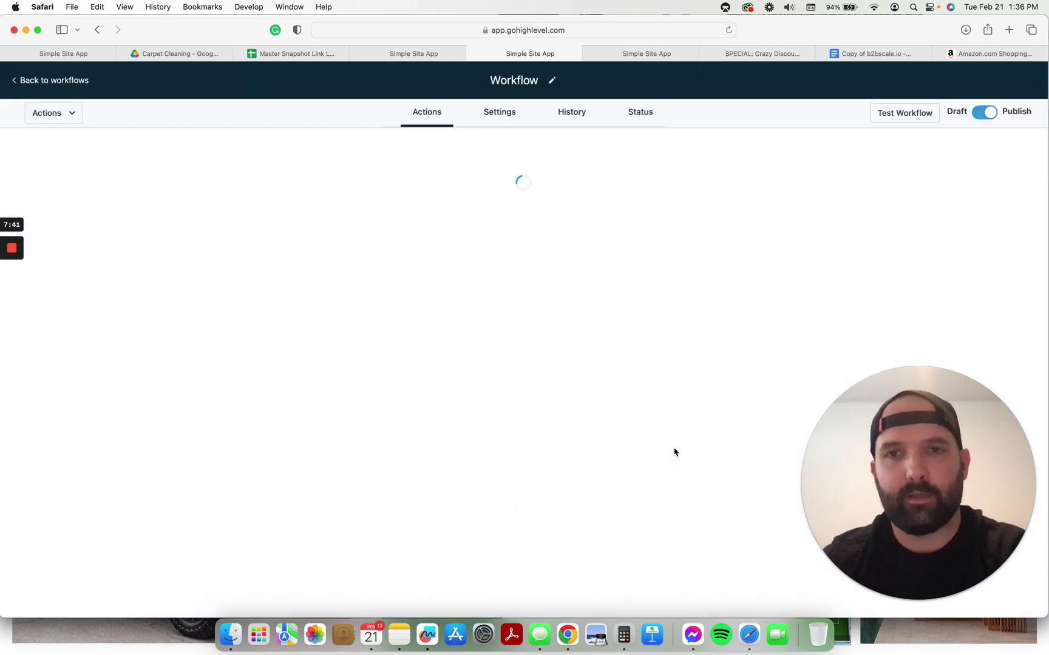
scroll(681, 381, "down", 3)
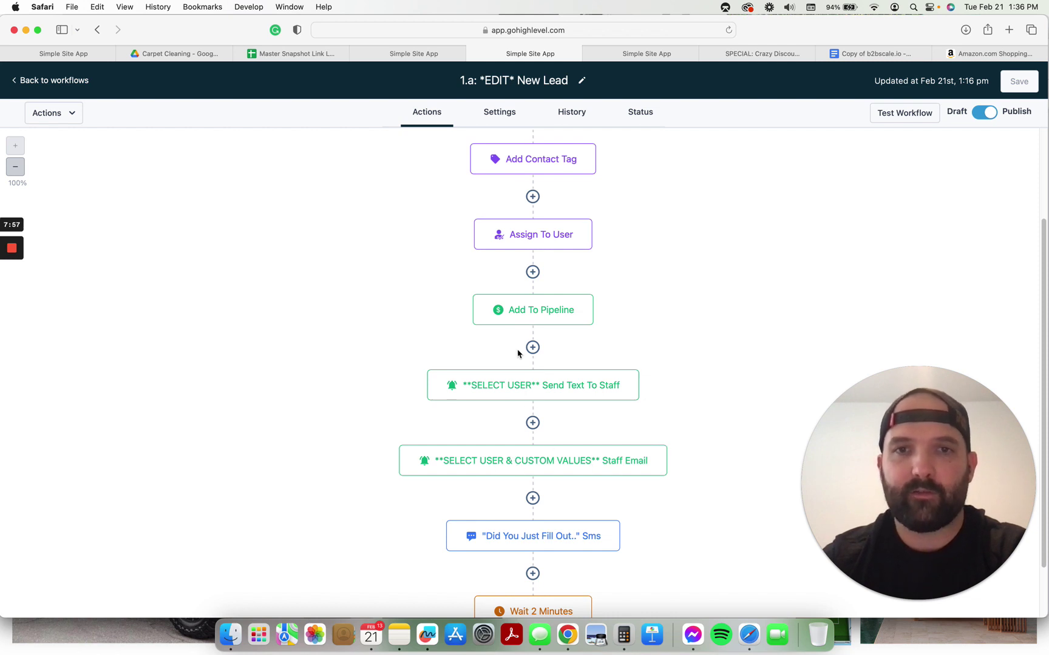
scroll(648, 371, "down", 1)
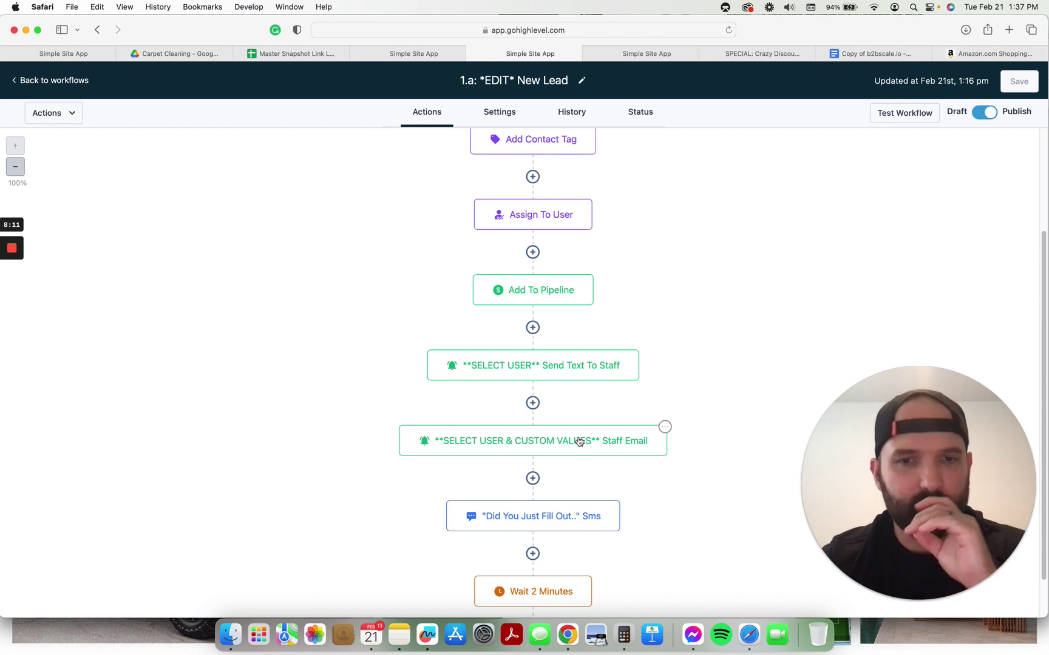
scroll(578, 442, "down", 3)
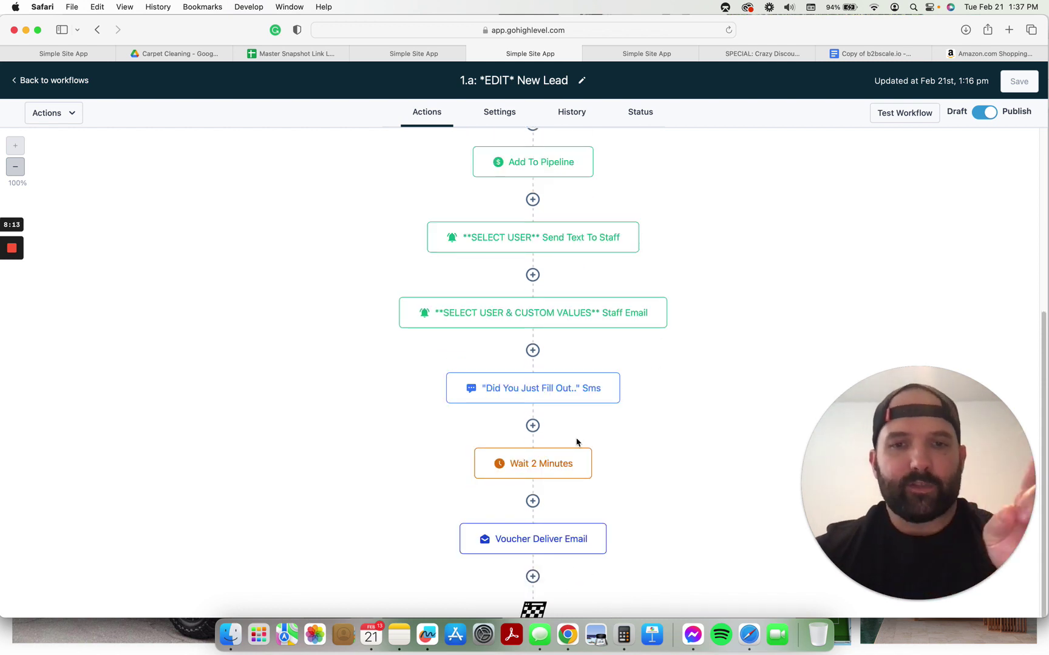
Review and save the 'Did You Just Fill Out..' SMS, then view the Voucher Deliver Email step
left_click(534, 392)
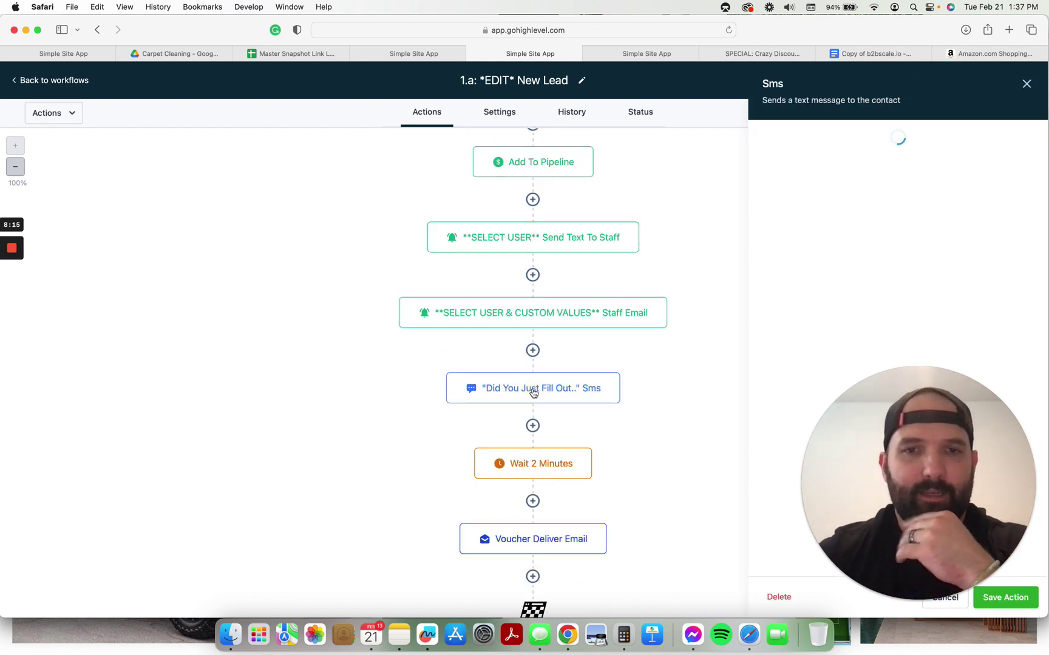
left_click_drag(895, 484, 178, 491)
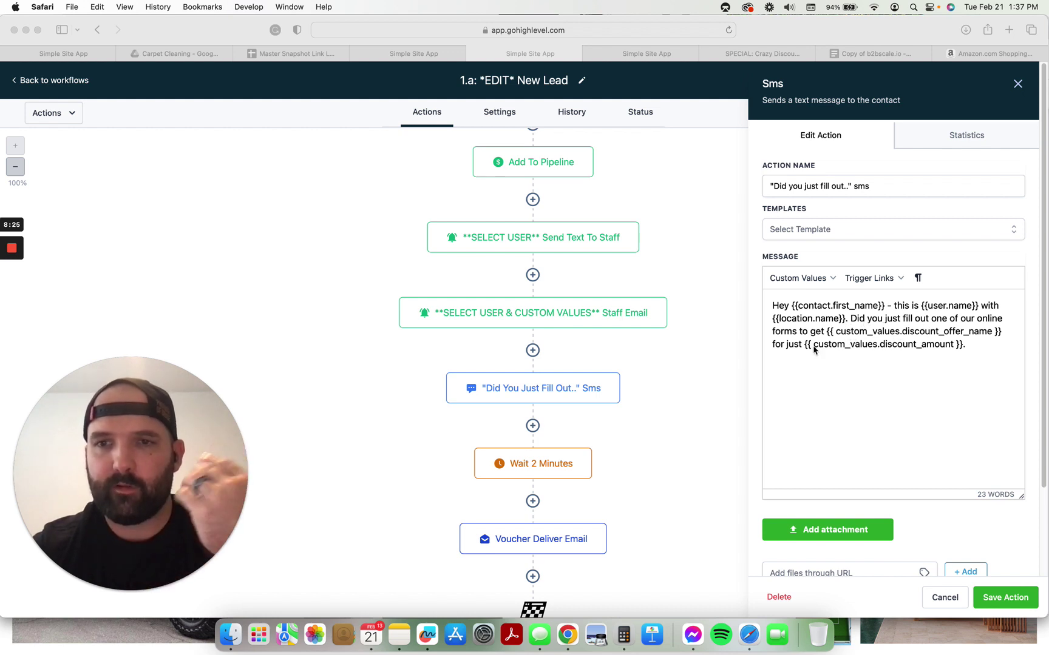
left_click(972, 347)
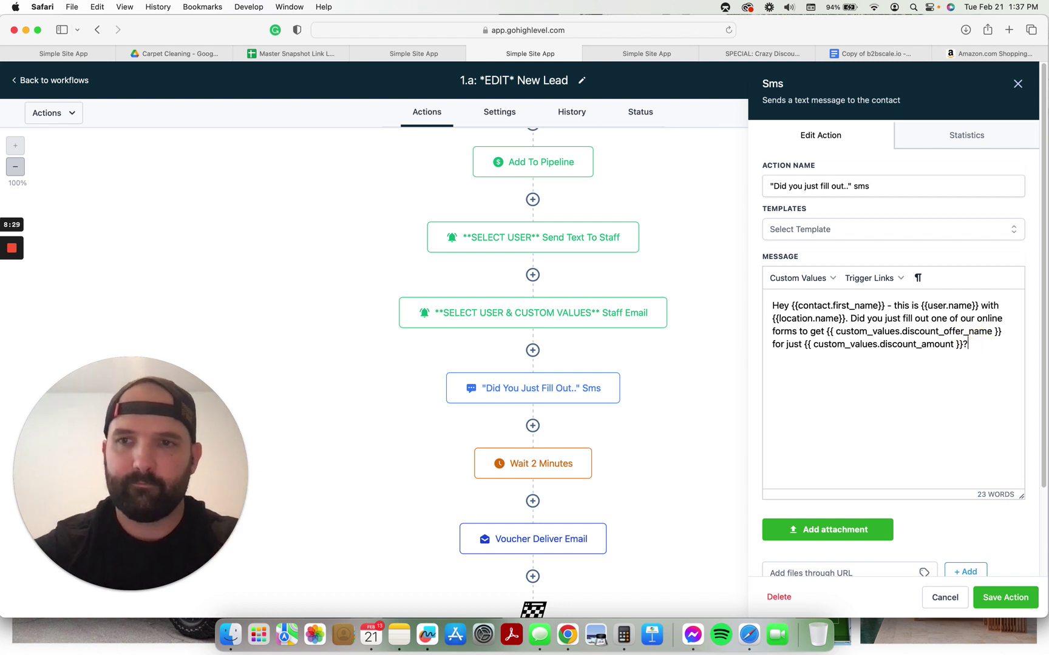
left_click(1005, 598)
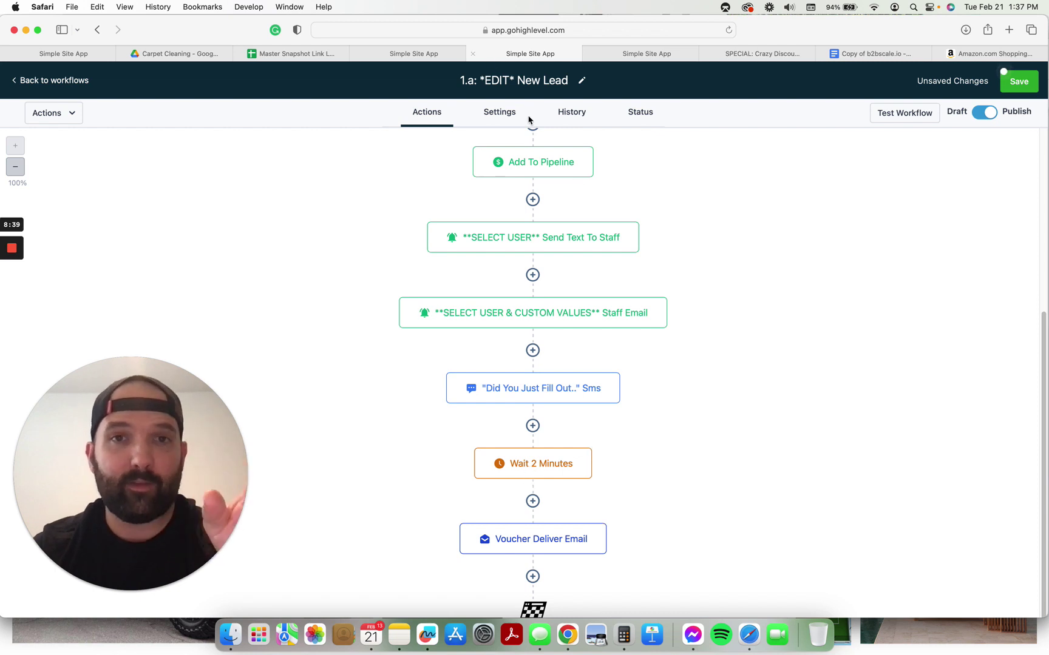
mouse_move(532, 539)
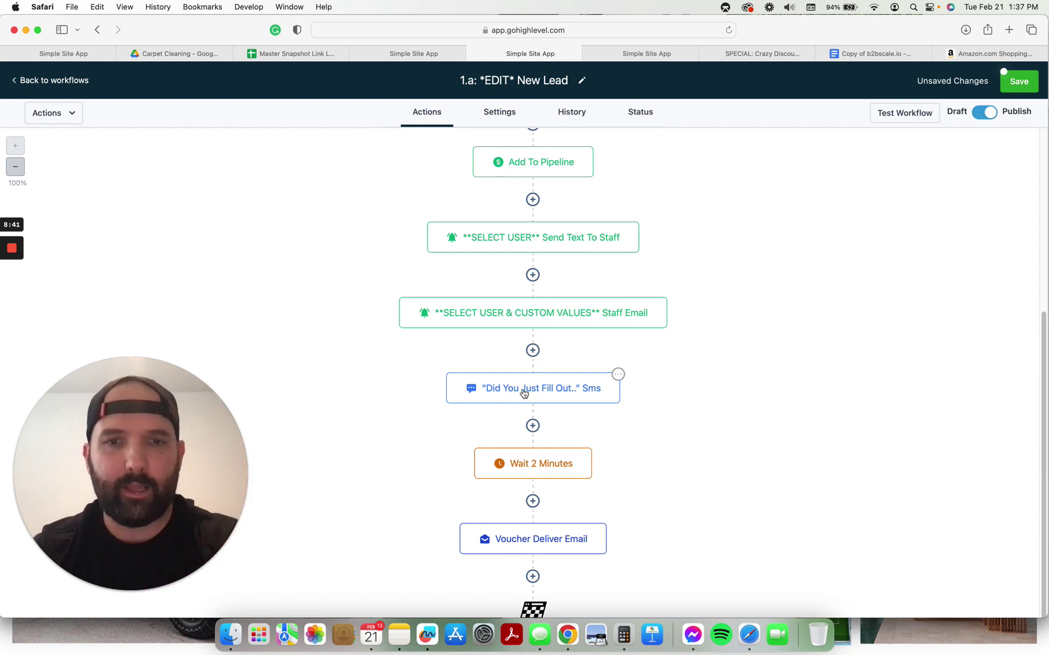
left_click(534, 540)
scroll(897, 443, "down", 2)
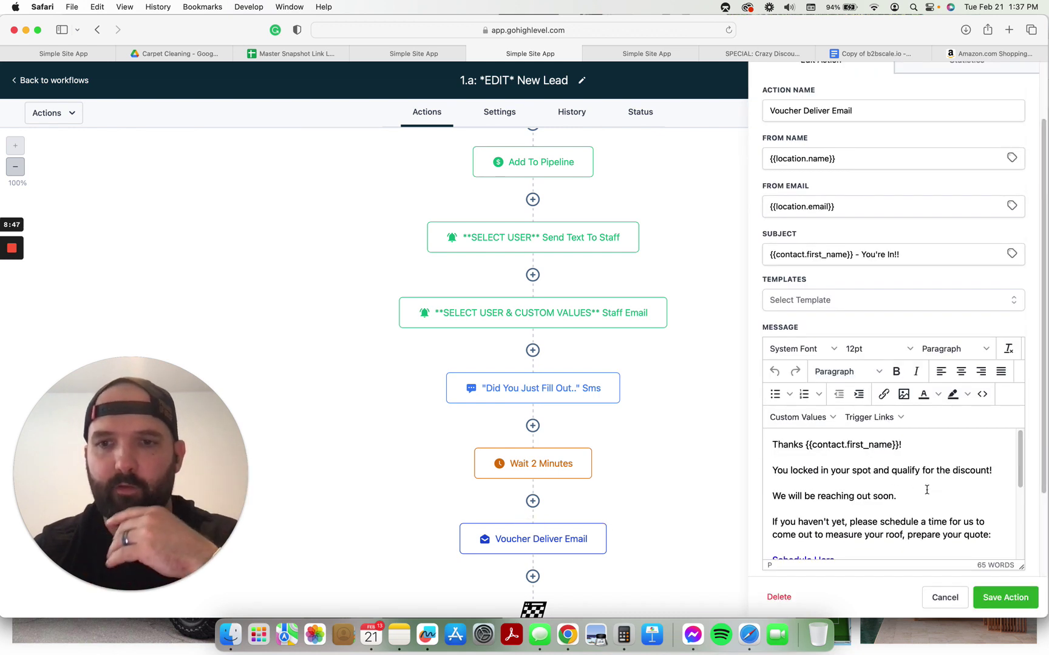
scroll(910, 495, "down", 1)
scroll(909, 498, "down", 1)
scroll(909, 498, "down", 1)
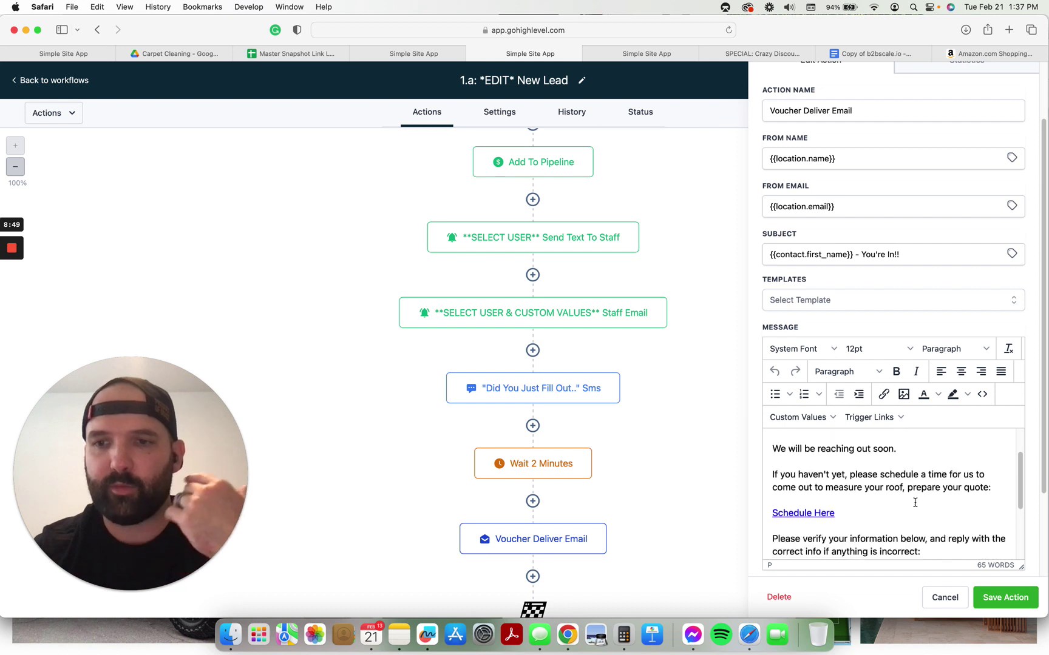
scroll(909, 498, "down", 1)
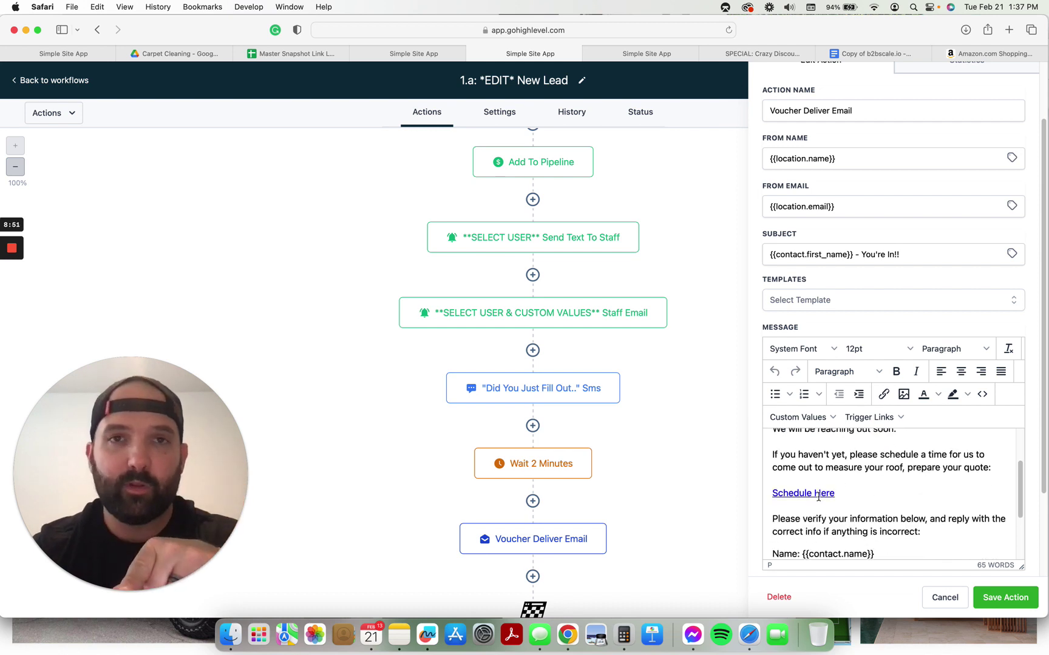
scroll(915, 492, "down", 1)
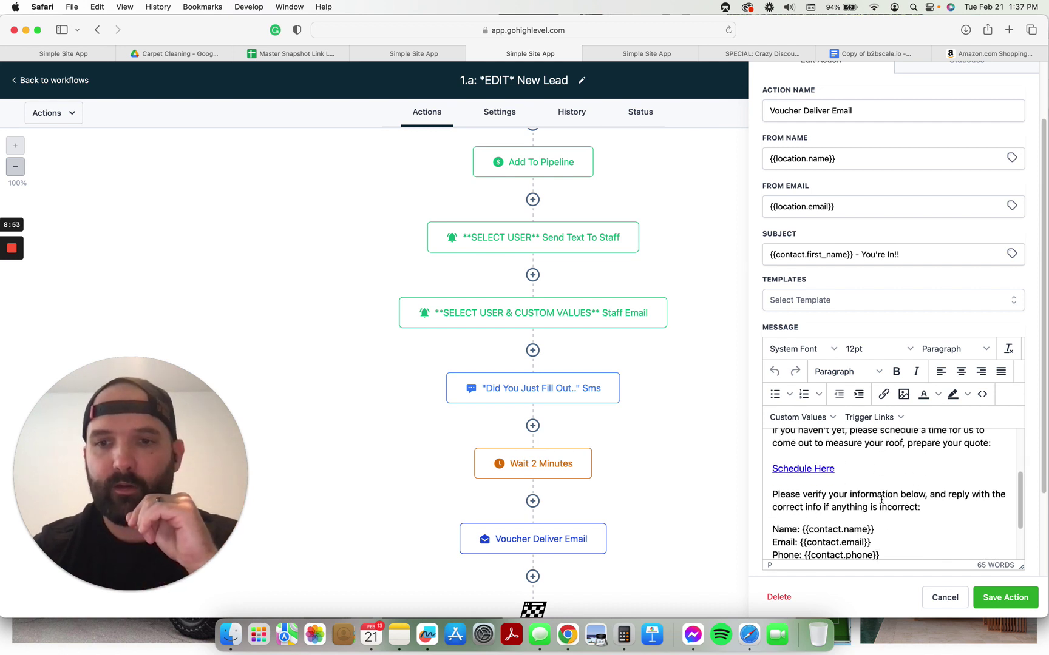
scroll(957, 505, "down", 2)
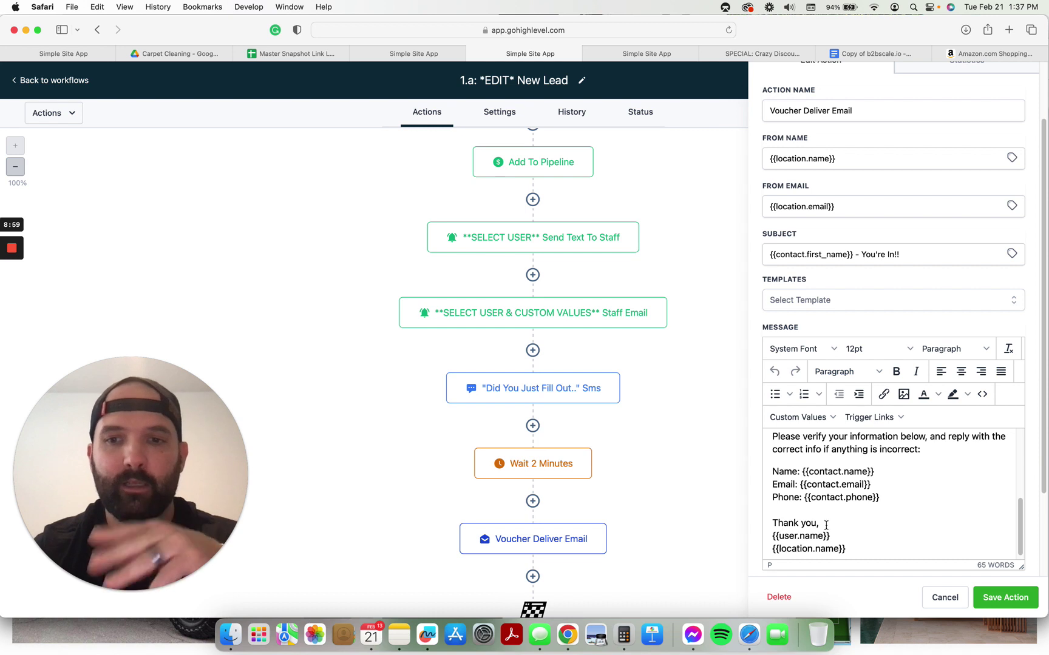
scroll(814, 513, "down", 1)
scroll(984, 525, "down", 1)
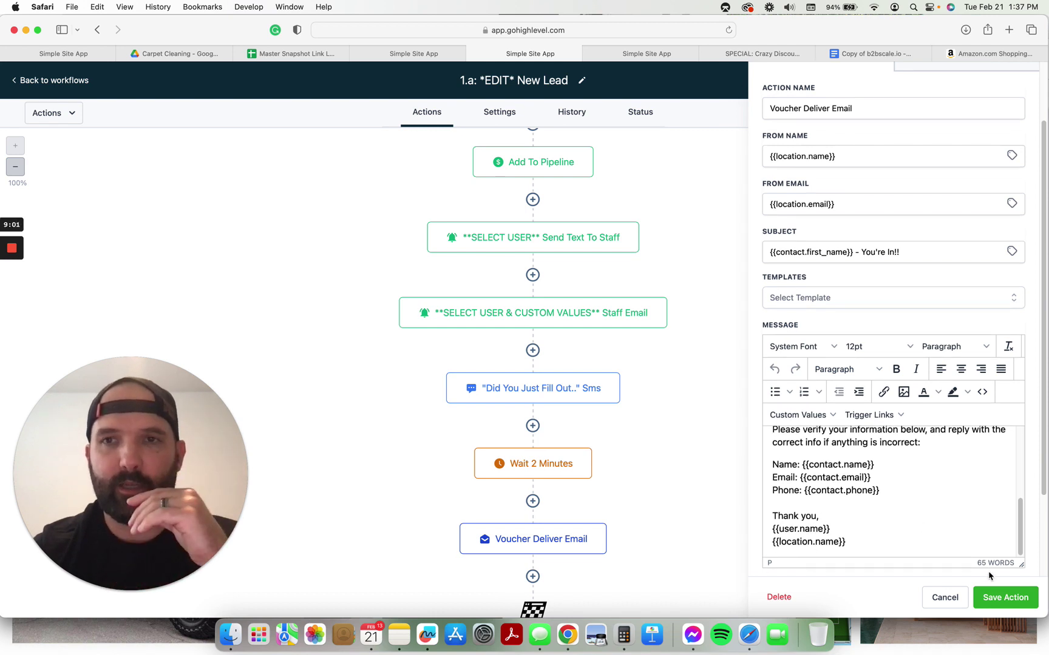
Keep the Voucher Deliver Email step and save the '1.a: *EDIT* New Lead' workflow
left_click(1005, 599)
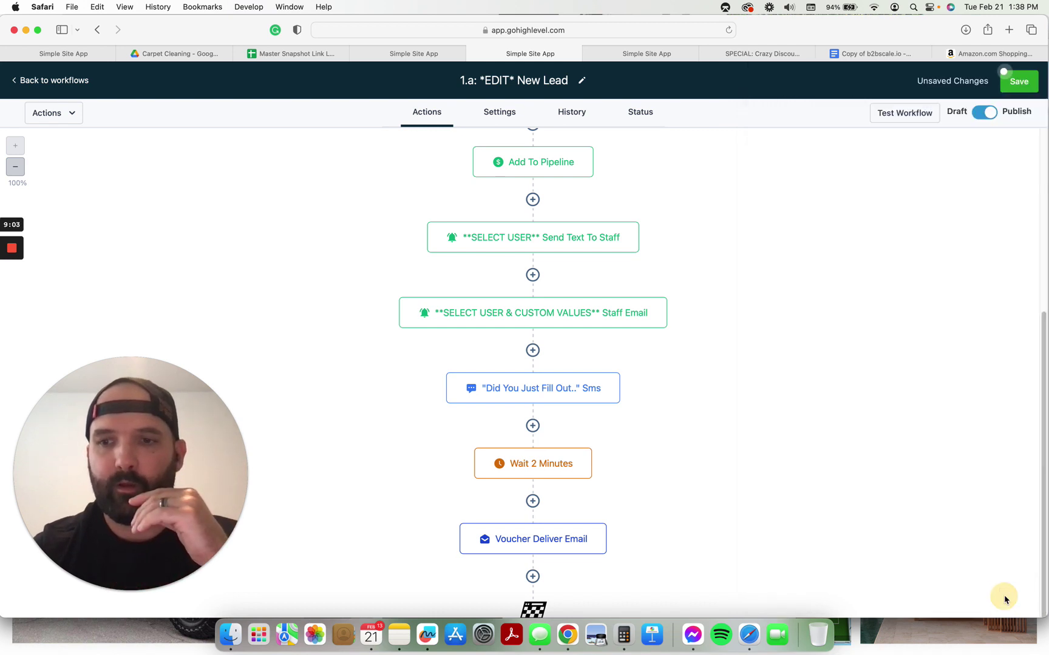
scroll(579, 482, "up", 5)
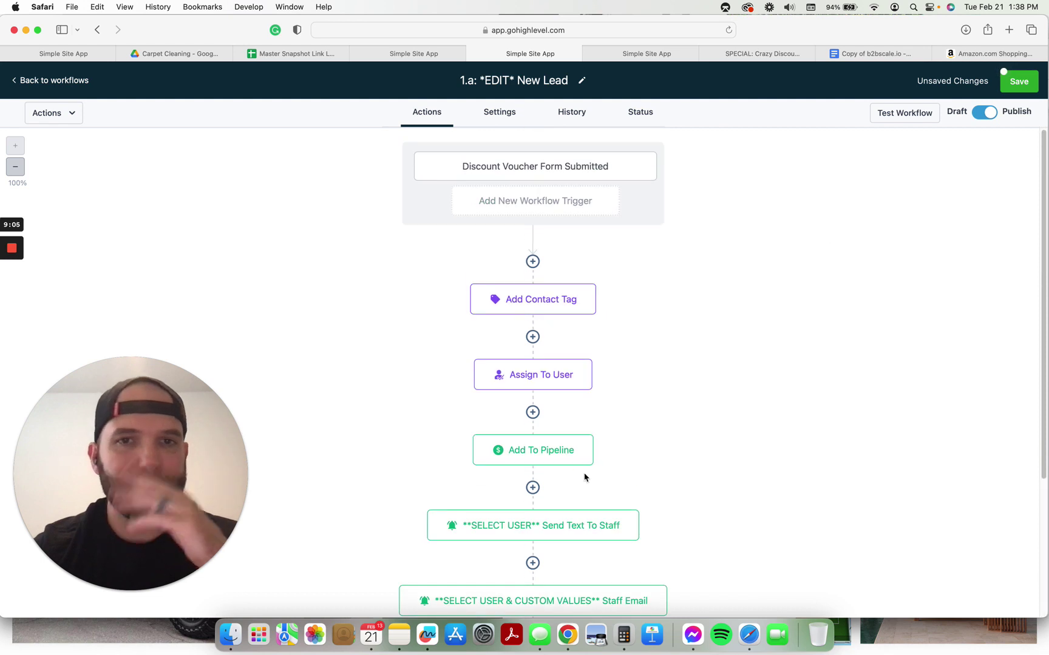
left_click(1019, 80)
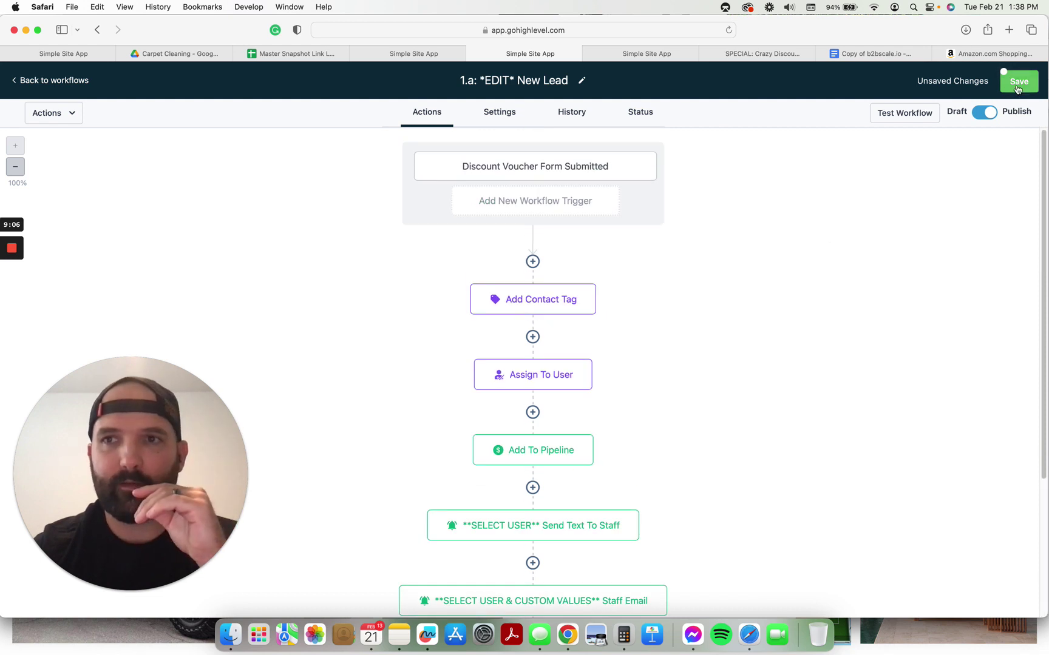
Go back to the Carpet Cleaners snapshot list of ten published workflows
left_click(49, 80)
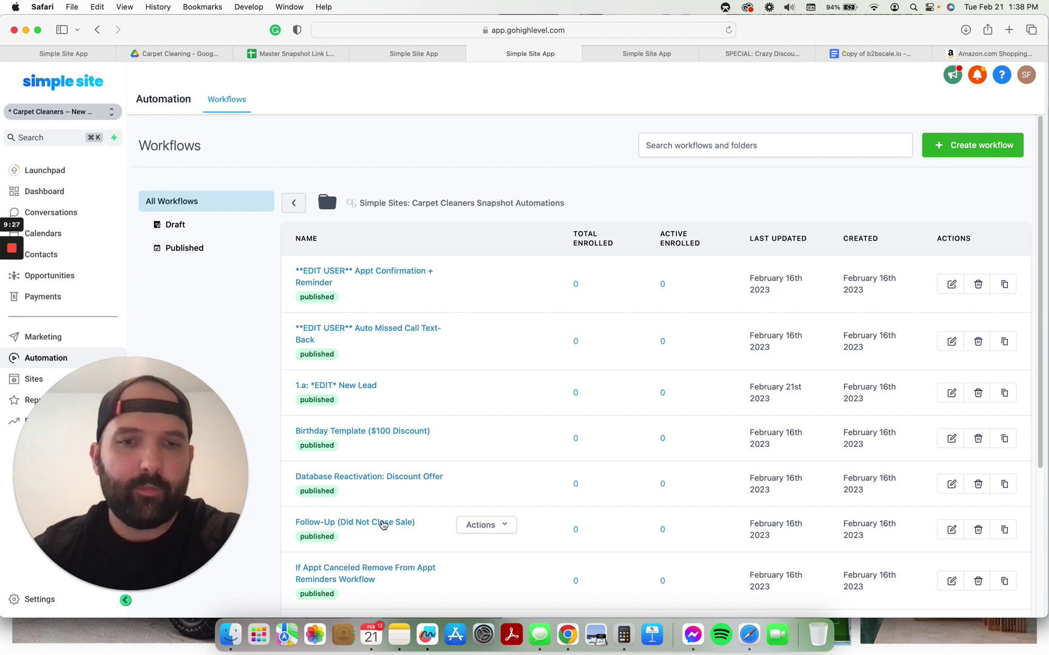
scroll(381, 525, "down", 1)
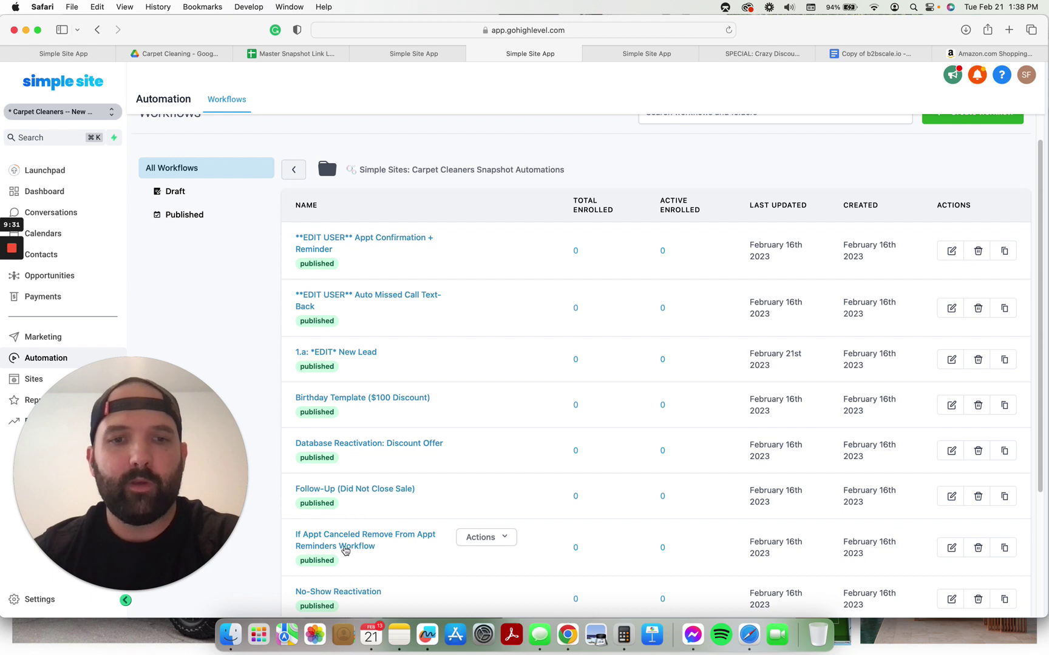
scroll(345, 551, "down", 1)
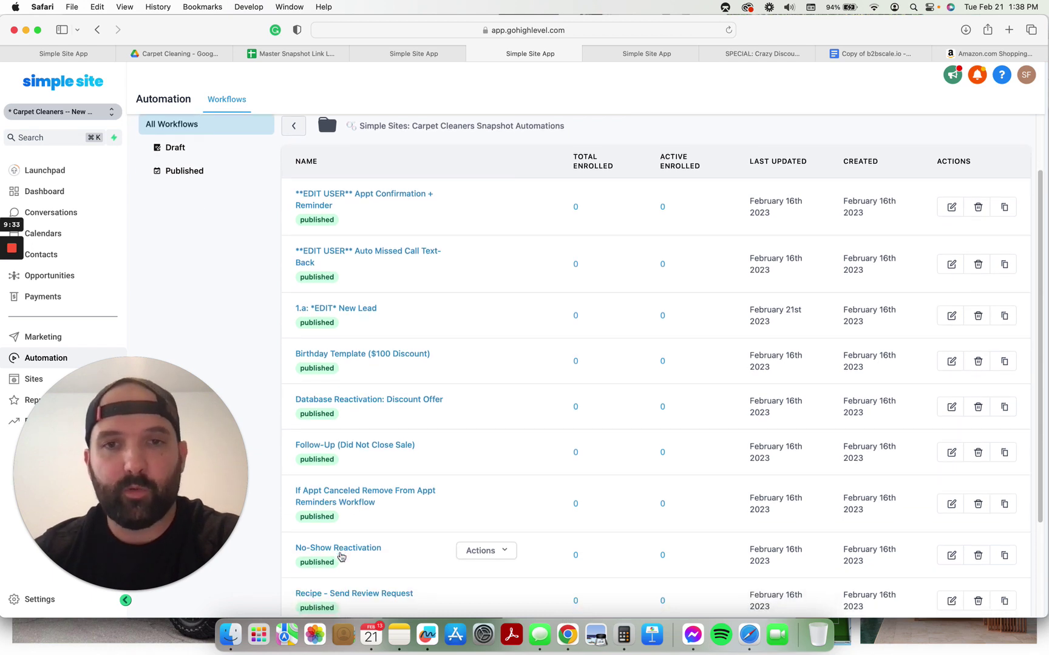
scroll(340, 557, "down", 1)
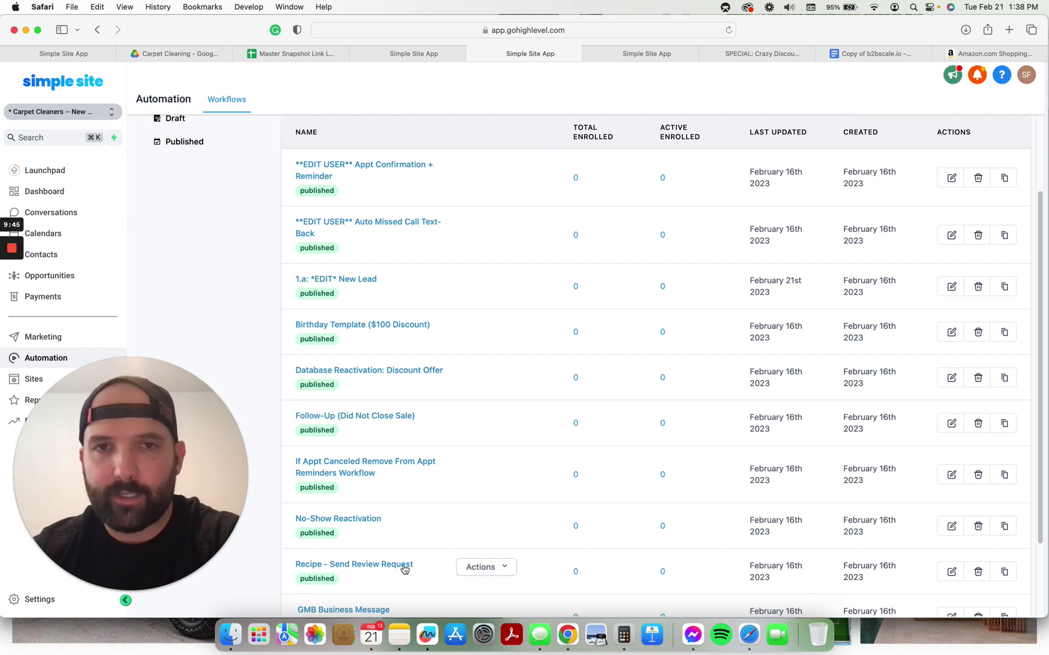
scroll(404, 569, "down", 3)
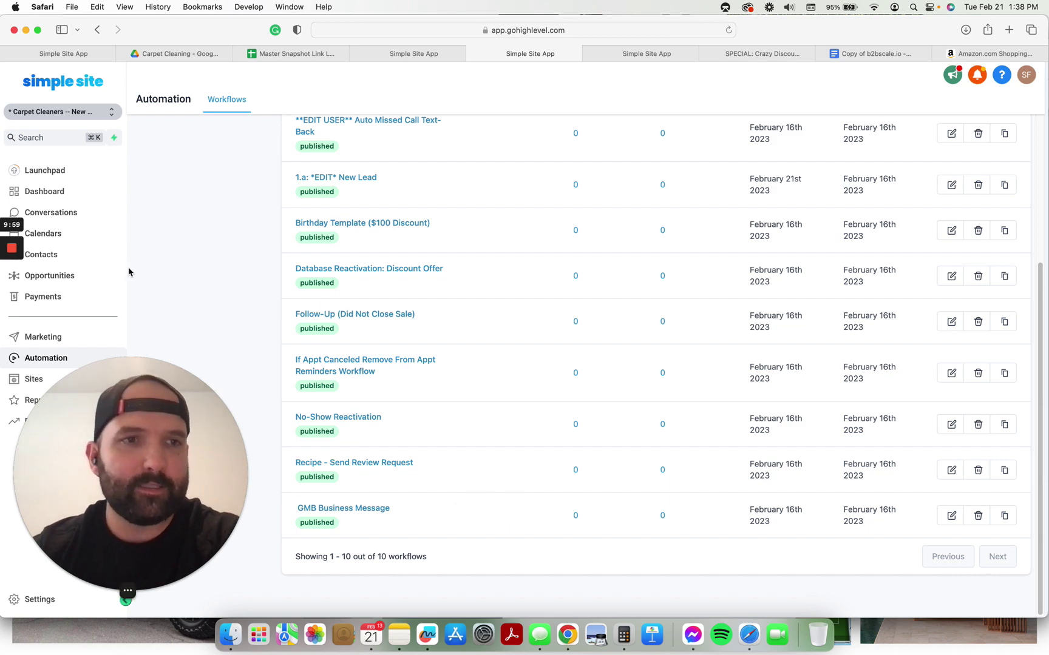
scroll(274, 340, "up", 5)
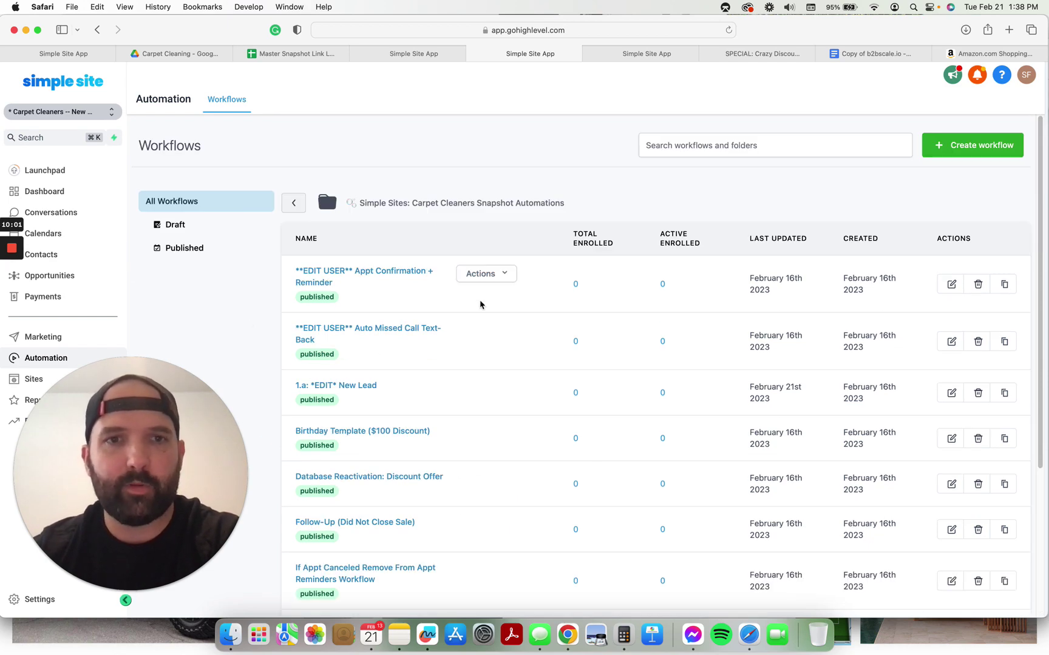